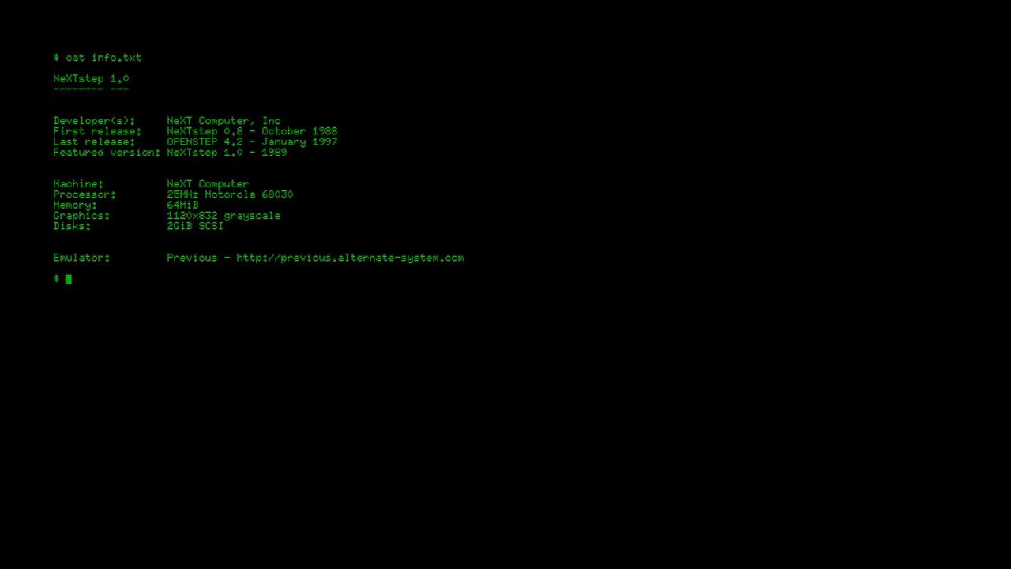
Run the command vlc youtube.mkv at the Terminal prompt.
{"action": "type", "text": "vlc youtube.mkv"}
{"action": "key", "text": "Return"}
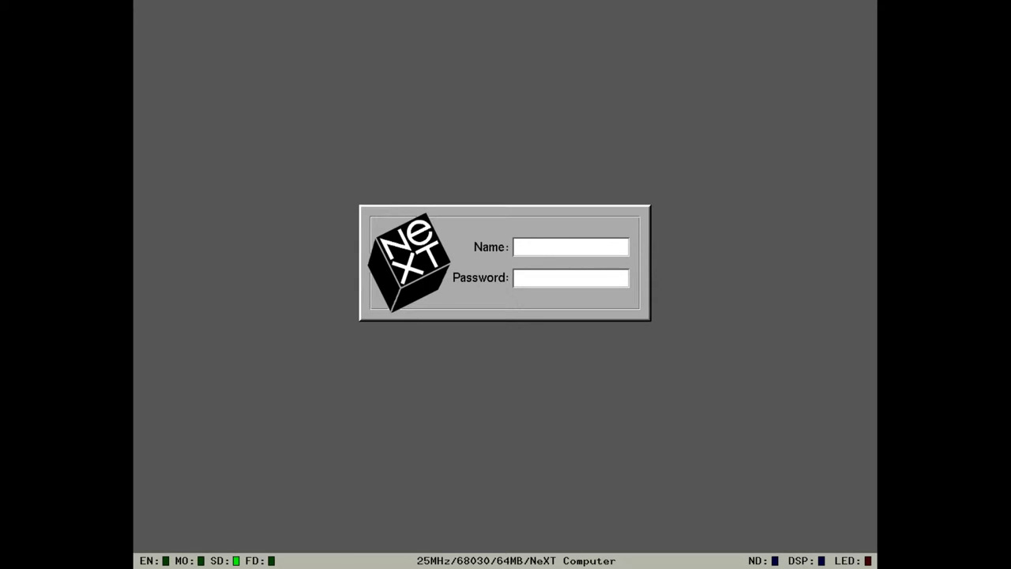
Log in as user demo with the account password.
{"action": "type", "text": "demo"}
{"action": "key", "text": "Return"}
{"action": "type", "text": "demo"}
{"action": "key", "text": "Return"}
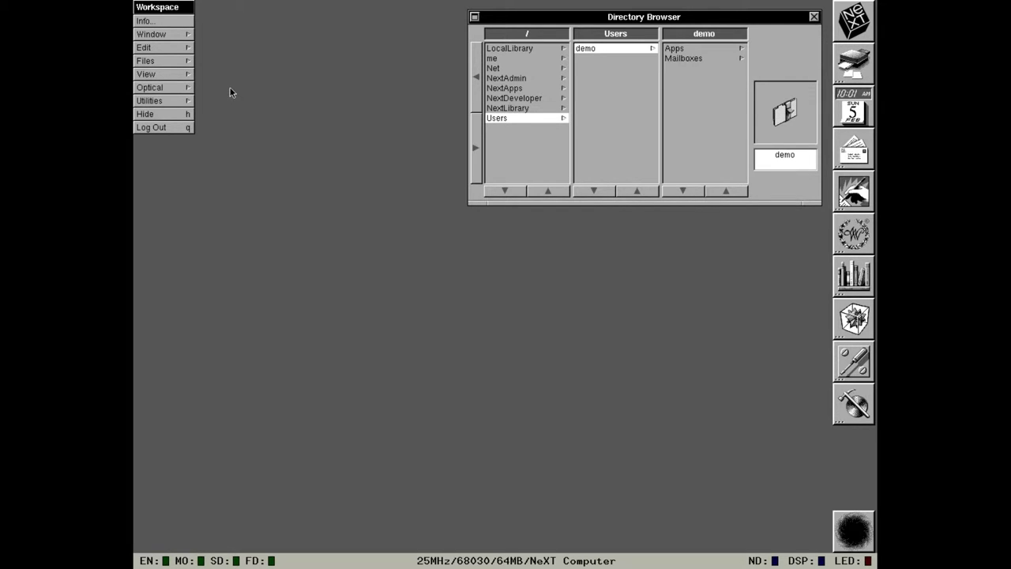
Launch Preferences, set the mouse Menu Button to Enabled, then view Keyboard and MegaPixel Display panes.
{"action": "double_click", "coordinate": [859, 98]}
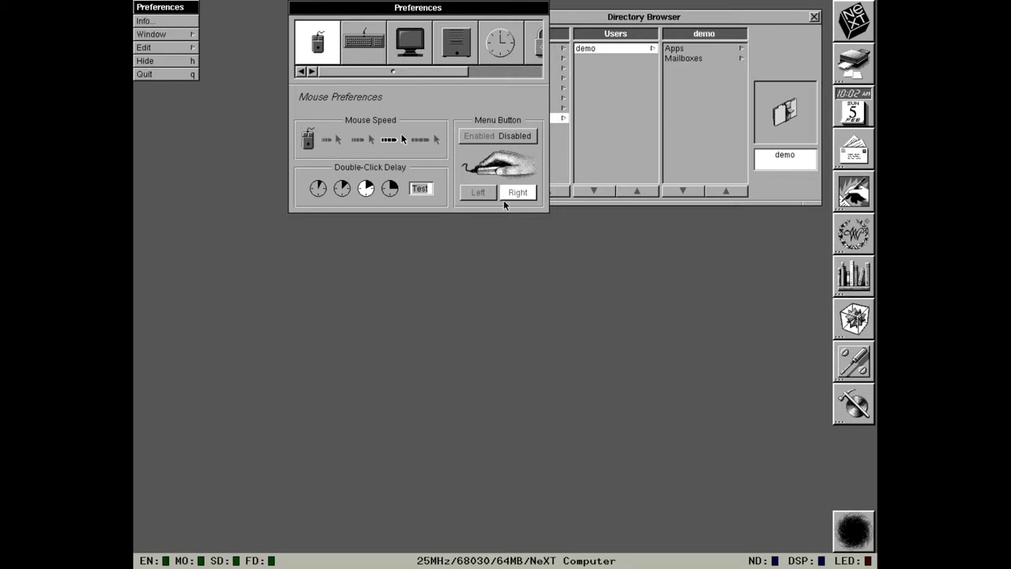
{"action": "left_click", "coordinate": [491, 138]}
{"action": "left_click", "coordinate": [493, 138]}
{"action": "left_click", "coordinate": [493, 137]}
{"action": "left_click", "coordinate": [493, 137]}
{"action": "left_click", "coordinate": [493, 137]}
{"action": "left_click", "coordinate": [493, 137]}
{"action": "left_click", "coordinate": [493, 136]}
{"action": "left_click", "coordinate": [493, 136]}
{"action": "left_click", "coordinate": [493, 137]}
{"action": "left_click", "coordinate": [493, 137]}
{"action": "left_click", "coordinate": [346, 46]}
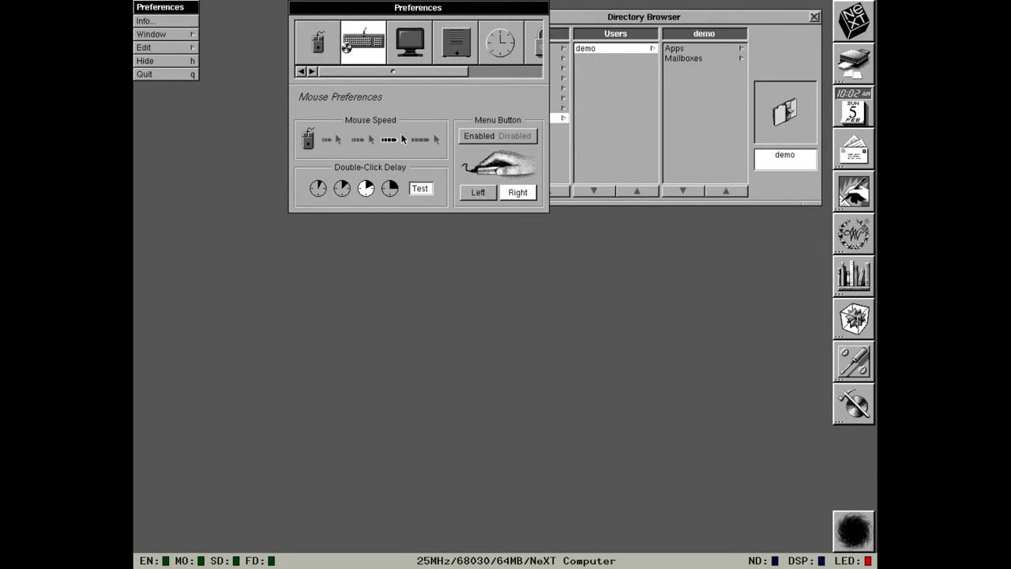
{"action": "left_click", "coordinate": [393, 49]}
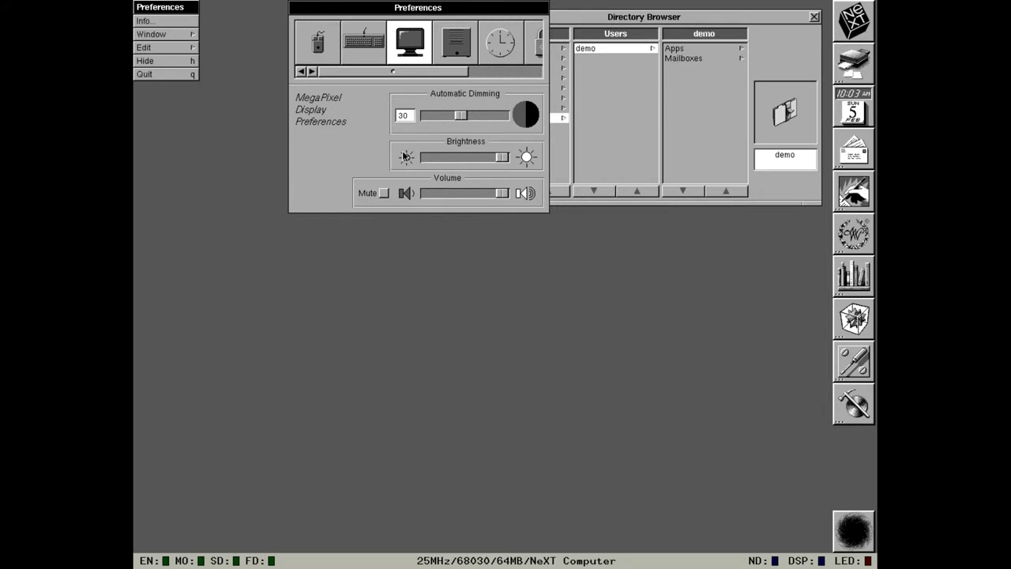
Show the General, then Date & Time pane with February 5, 1989 and GMT Greenwich zone.
{"action": "left_click", "coordinate": [449, 27]}
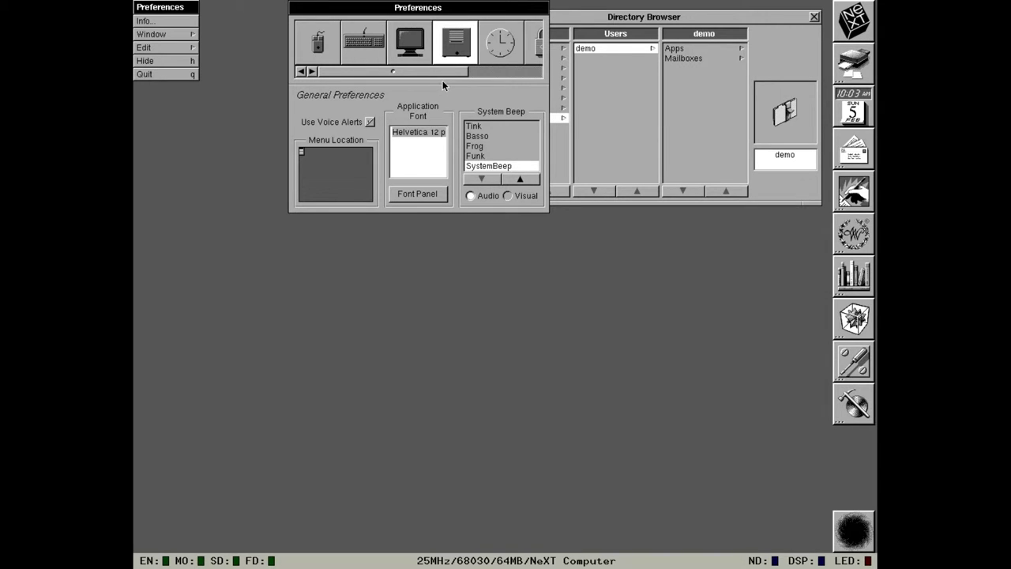
{"action": "left_click", "coordinate": [485, 50]}
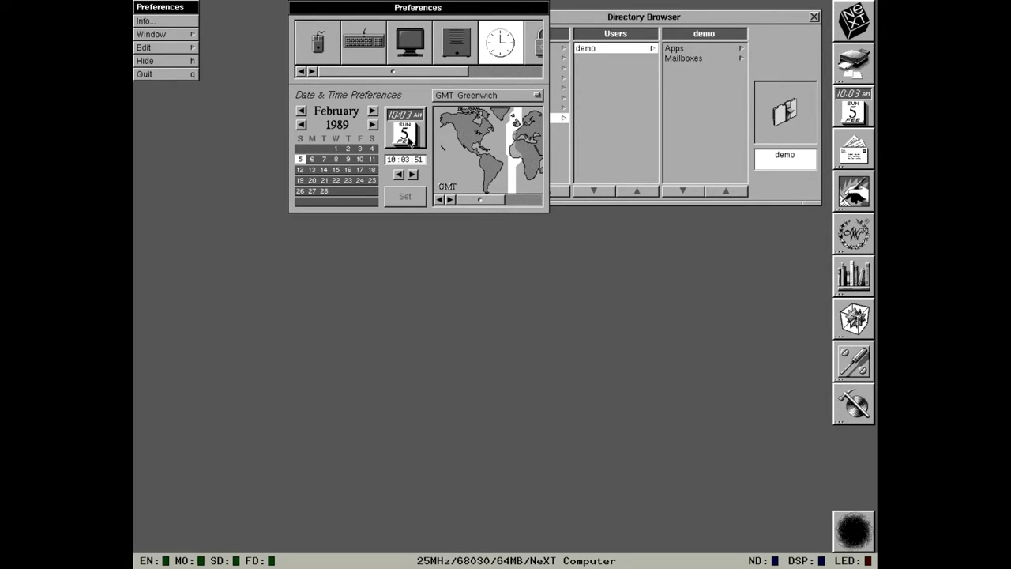
{"action": "left_click", "coordinate": [390, 161]}
{"action": "left_click", "coordinate": [466, 72]}
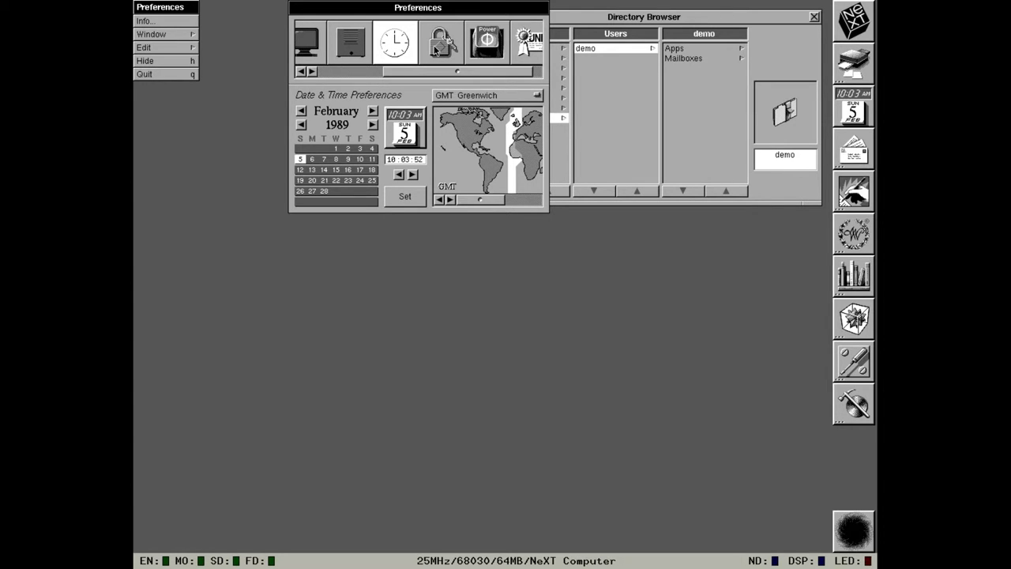
View the Startup and Expert UNIX preference panes, then hide Preferences.
{"action": "left_click", "coordinate": [484, 49]}
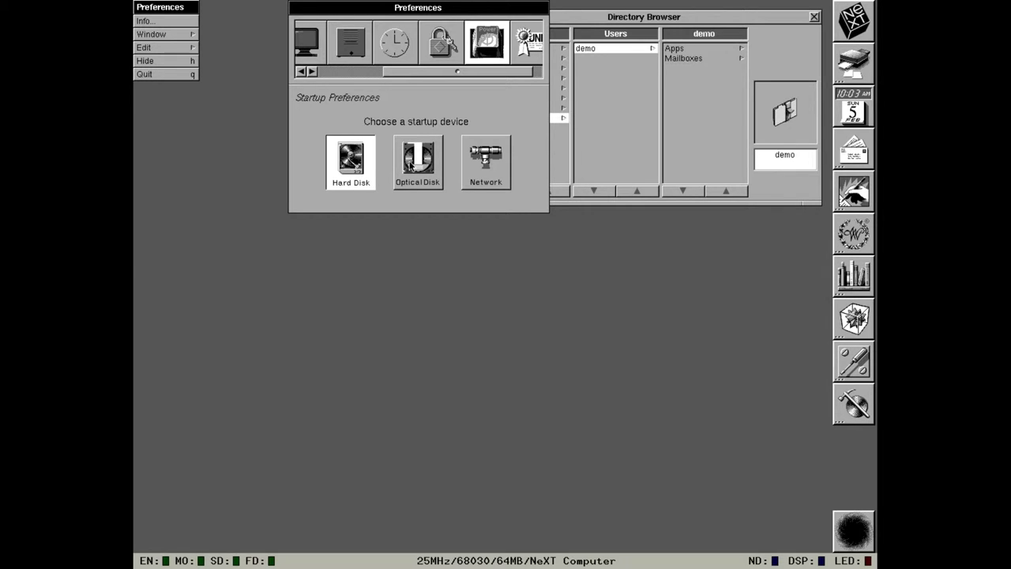
{"action": "left_click", "coordinate": [511, 72]}
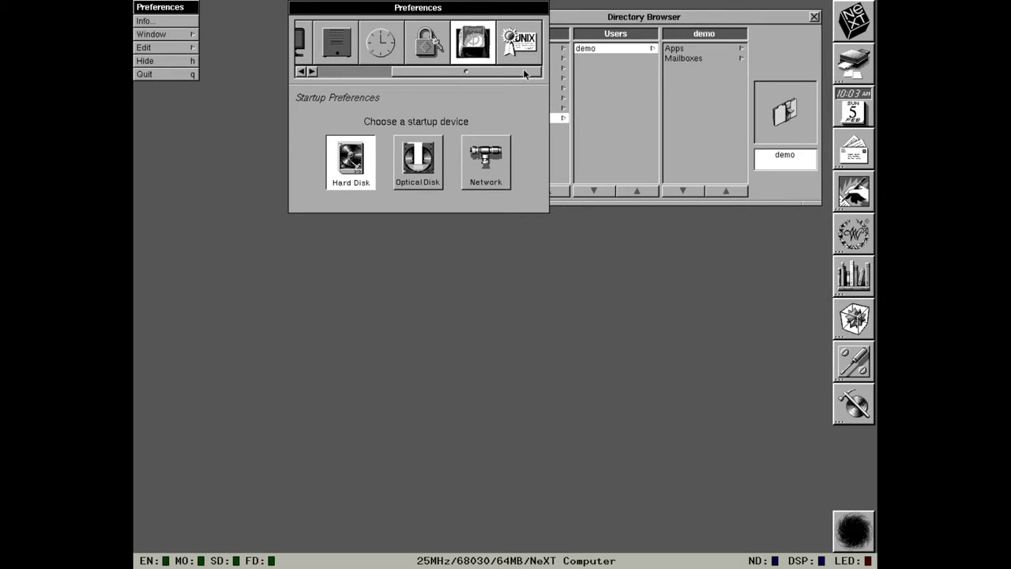
{"action": "left_click", "coordinate": [525, 51]}
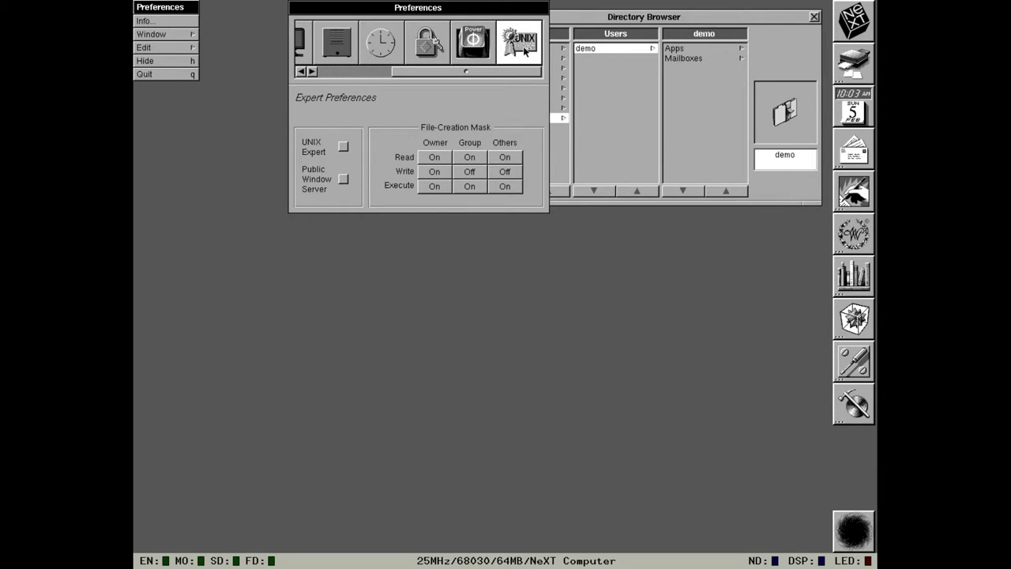
{"action": "left_click", "coordinate": [152, 61]}
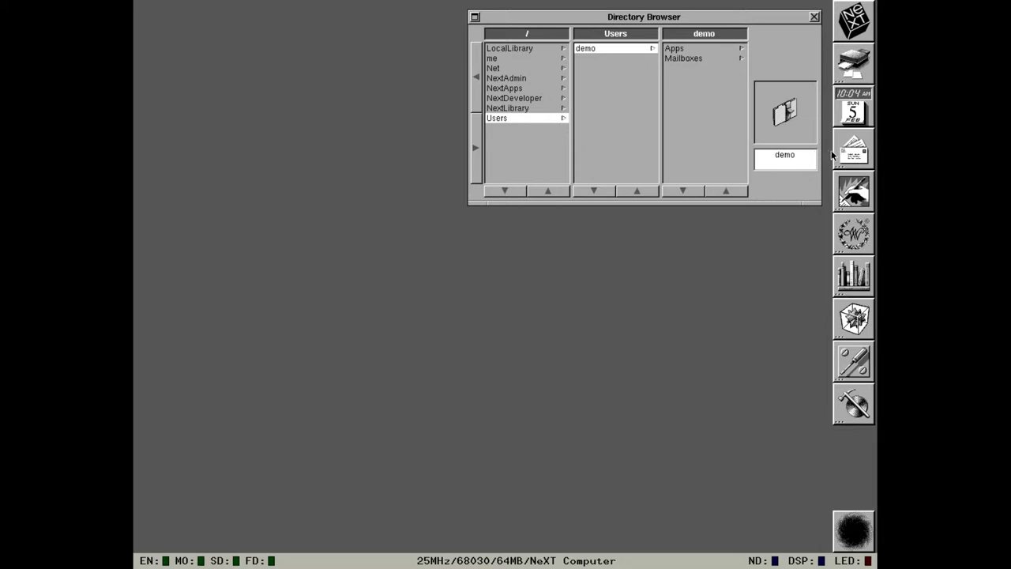
Launch Mail from the dock to show the Active.mbox mailbox.
{"action": "double_click", "coordinate": [863, 154]}
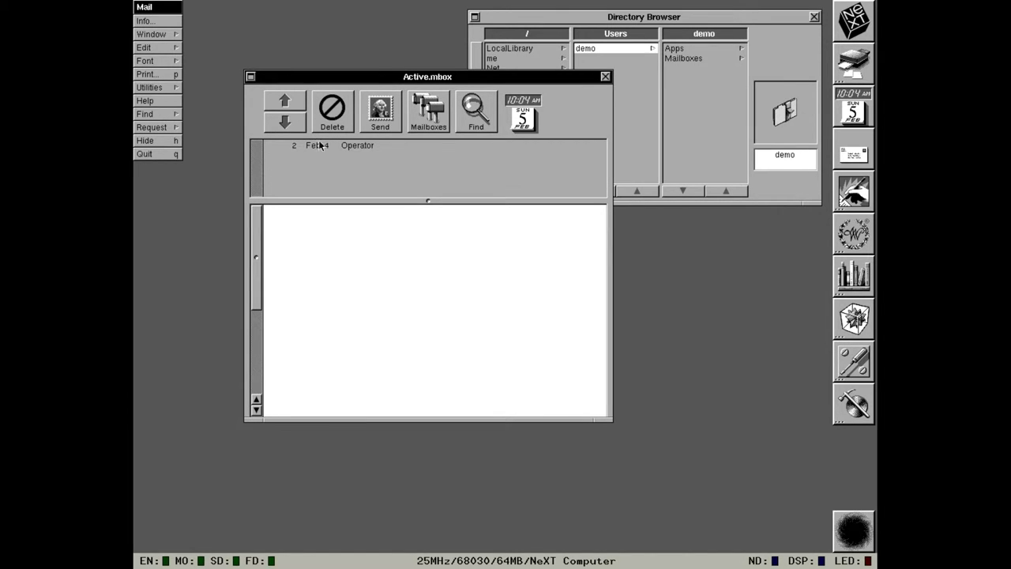
Open a blank Send Window and move it to the lower right.
{"action": "left_click", "coordinate": [392, 106]}
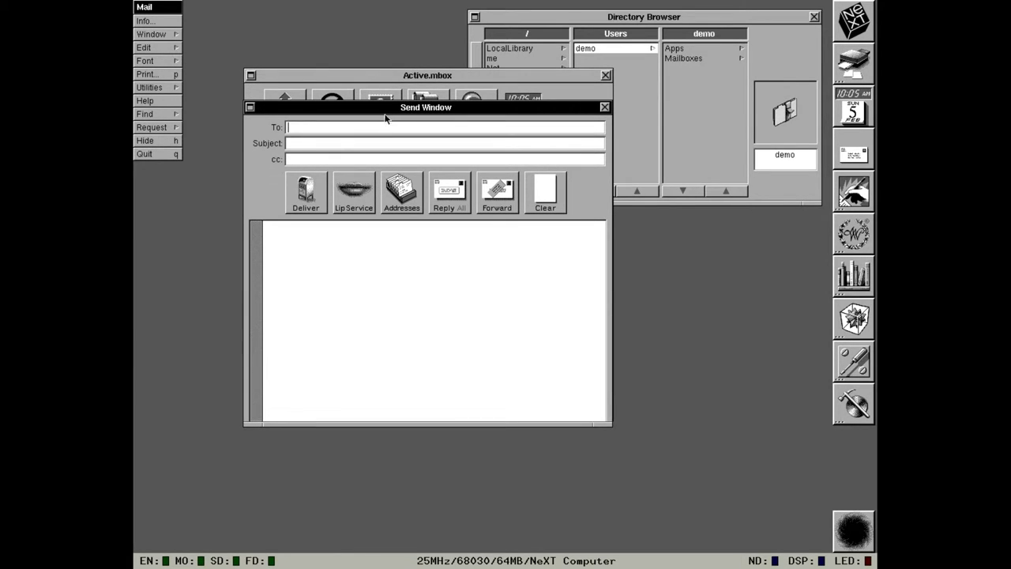
{"action": "left_click_drag", "start_coordinate": [384, 110], "coordinate": [592, 197]}
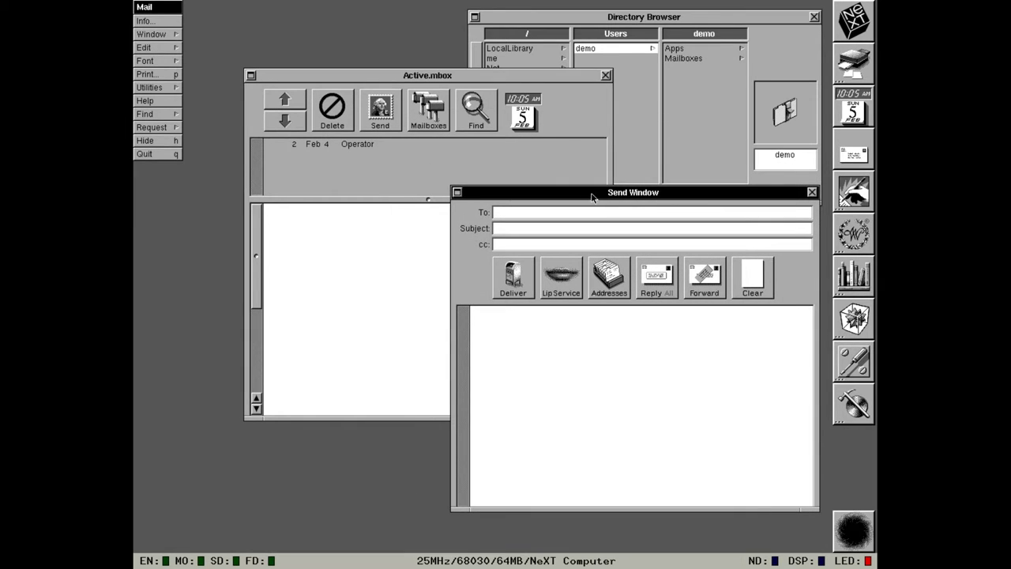
Select the Operator message, try Reply and Reply All, close the compose window, and quit Mail.
{"action": "left_click", "coordinate": [386, 140]}
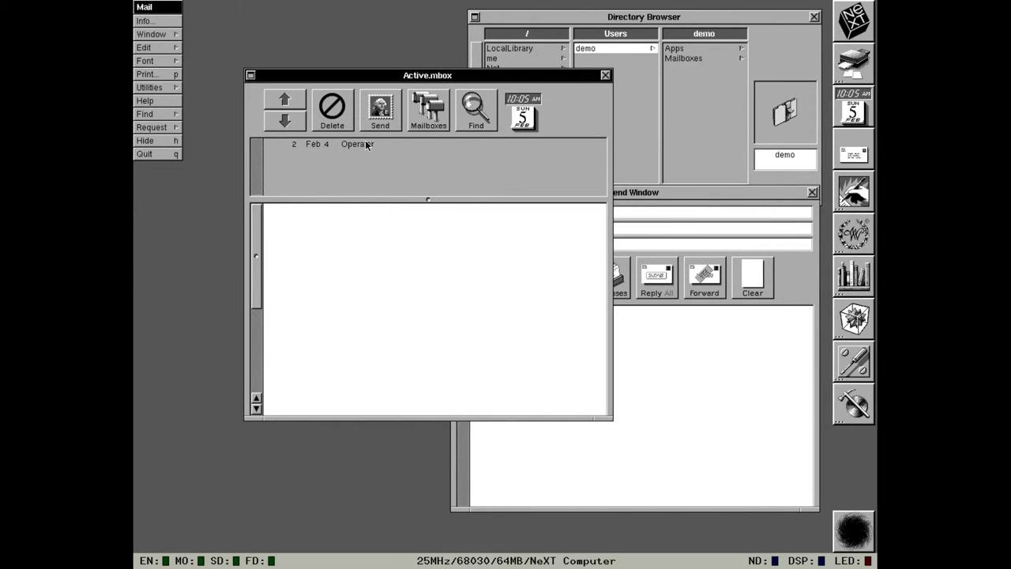
{"action": "left_click", "coordinate": [365, 143]}
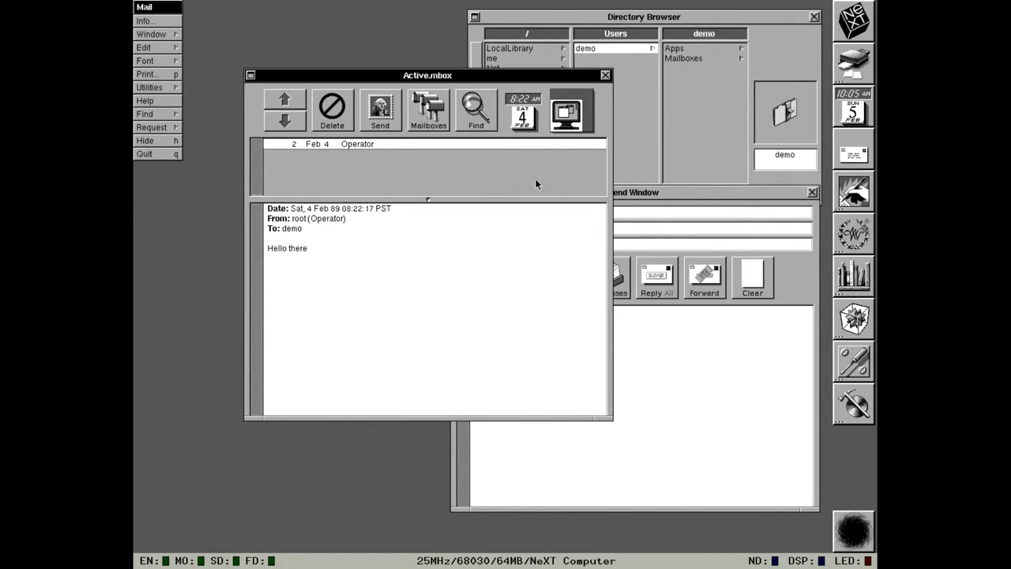
{"action": "left_click", "coordinate": [622, 196]}
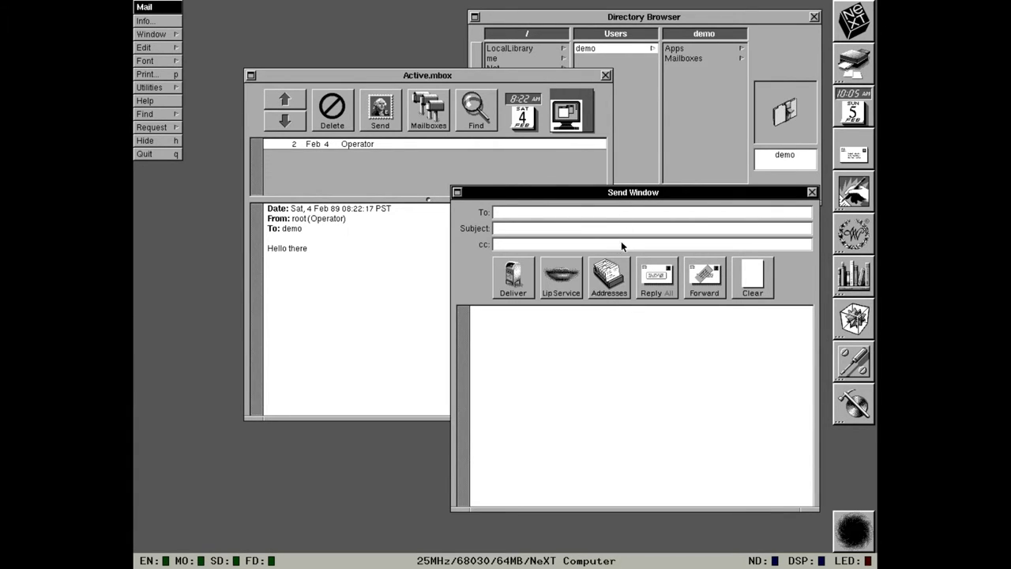
{"action": "left_click", "coordinate": [657, 290]}
{"action": "left_click", "coordinate": [650, 280]}
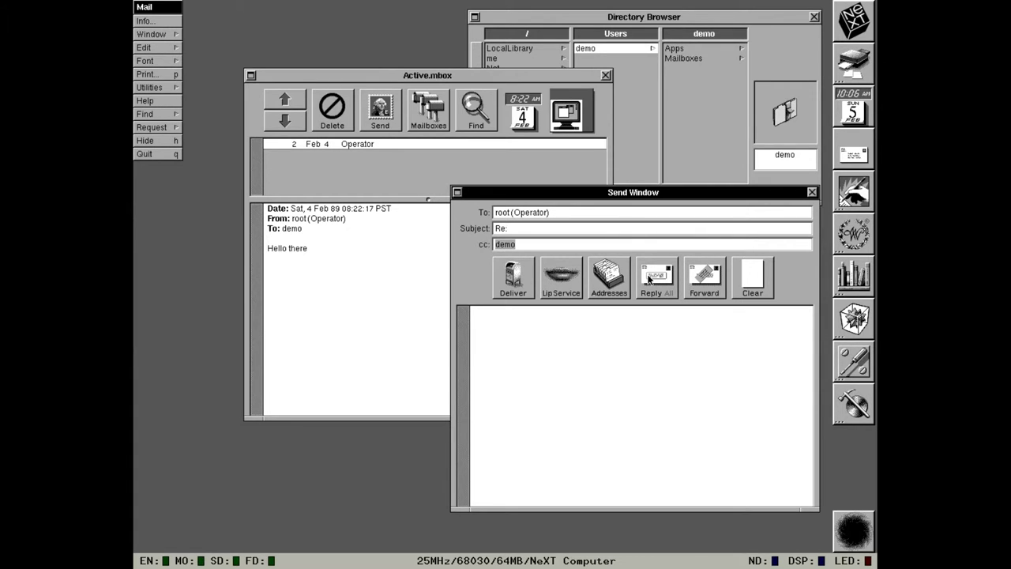
{"action": "left_click", "coordinate": [650, 279]}
{"action": "left_click", "coordinate": [812, 193]}
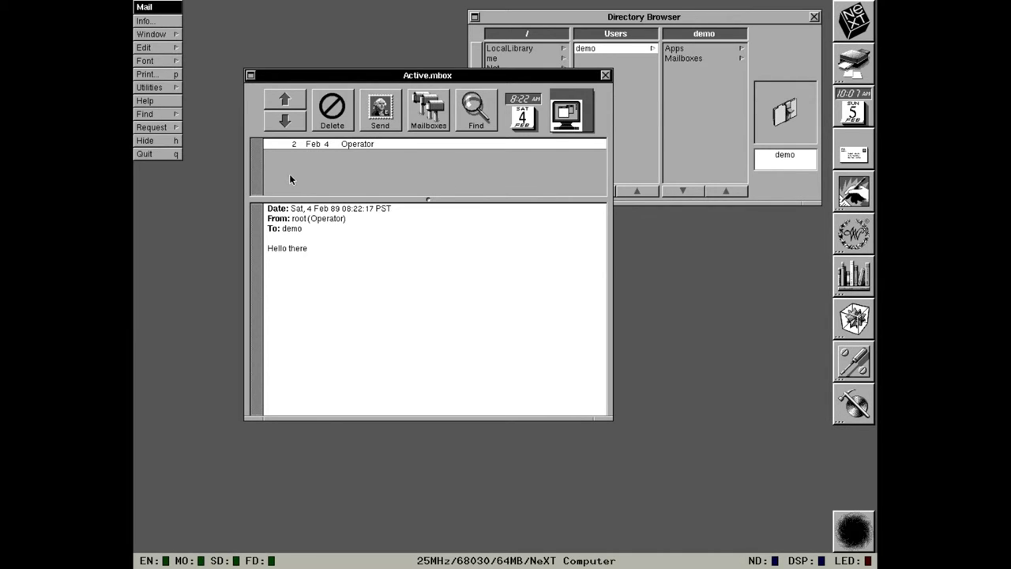
{"action": "left_click", "coordinate": [148, 155]}
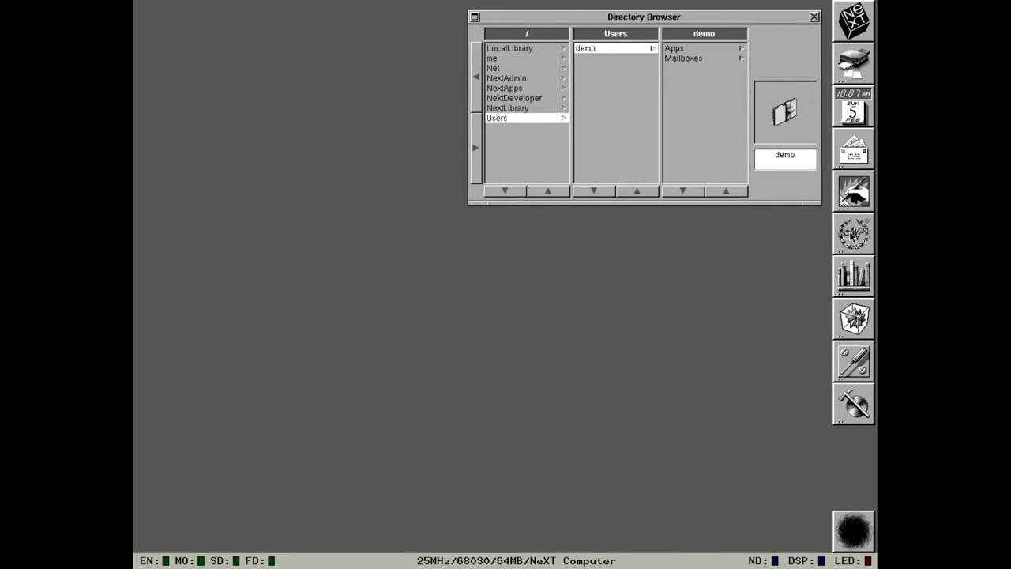
Launch Digital Librarian, select the Release Notes bookshelf and focus the search field.
{"action": "double_click", "coordinate": [851, 275]}
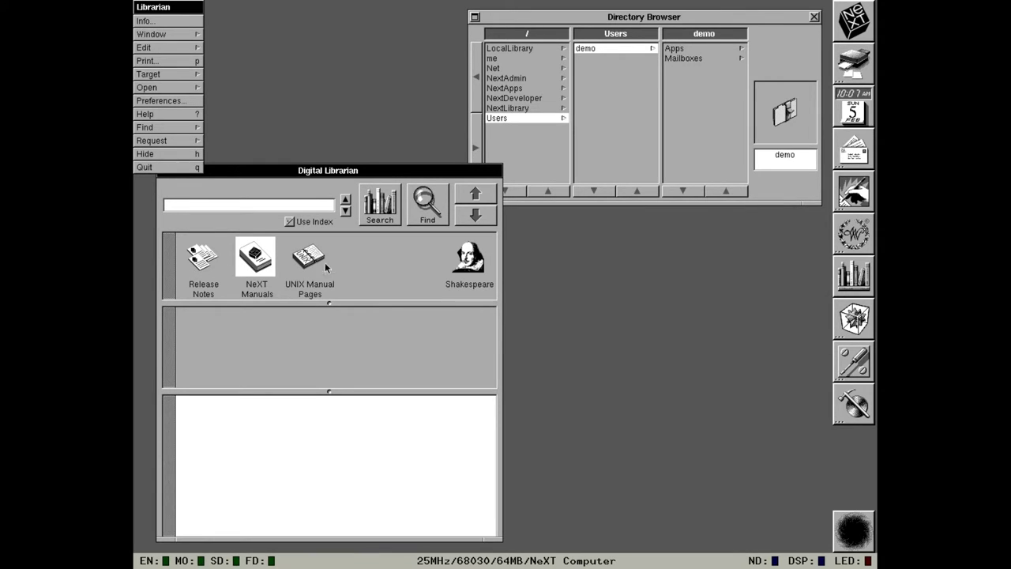
{"action": "left_click", "coordinate": [199, 254]}
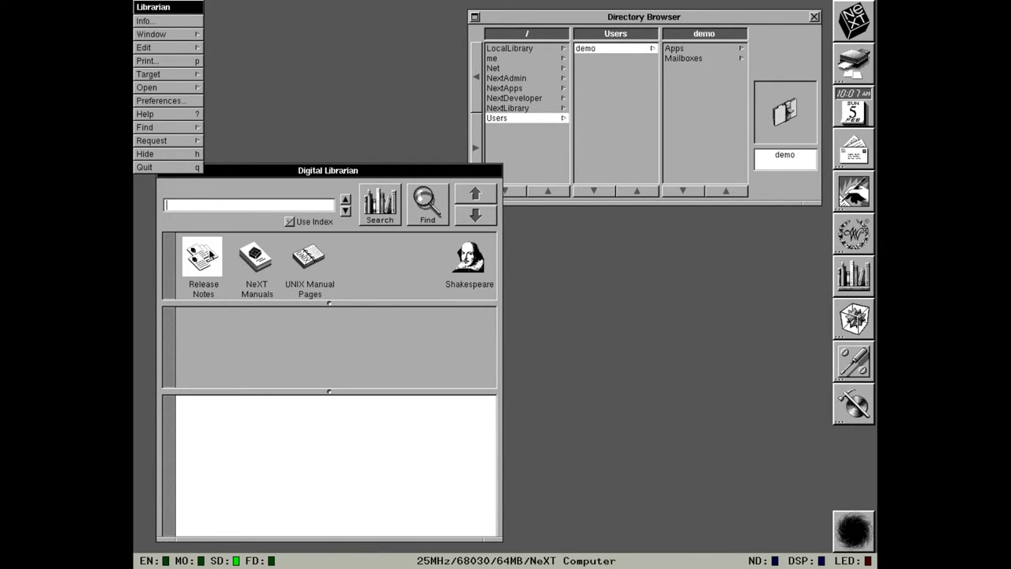
{"action": "left_click", "coordinate": [247, 255]}
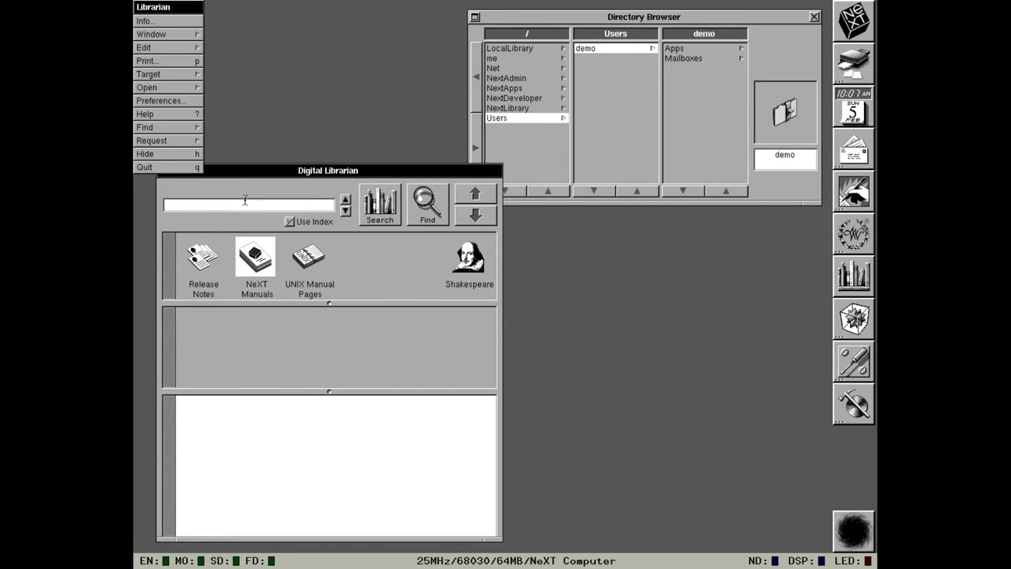
Search the manuals for malloc, open 27_MachFunctions.wn in WriteNow, then quit WriteNow.
{"action": "type", "text": "malloc"}
{"action": "key", "text": "Return"}
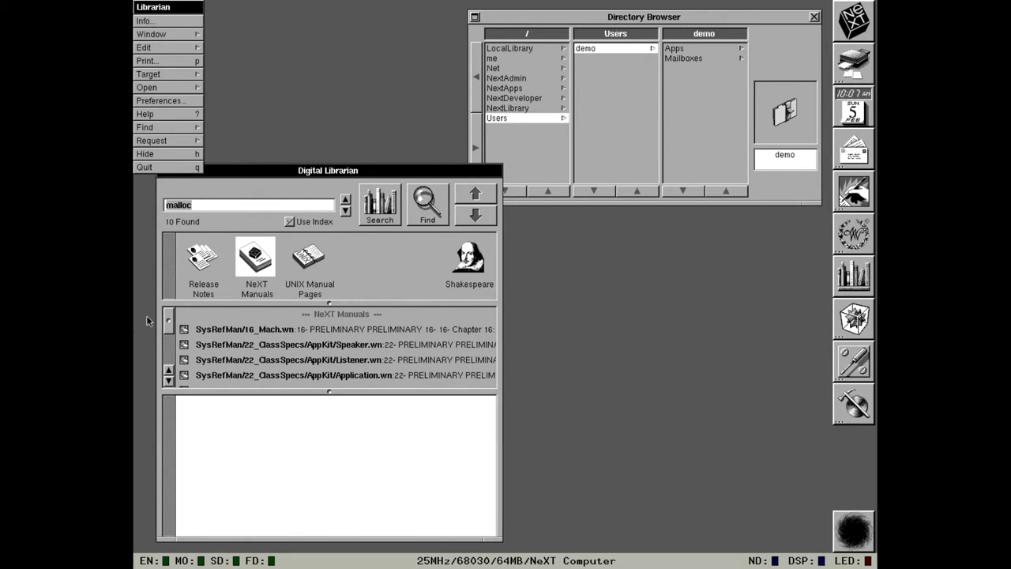
{"action": "left_click_drag", "start_coordinate": [169, 320], "coordinate": [174, 352]}
{"action": "left_click", "coordinate": [245, 364]}
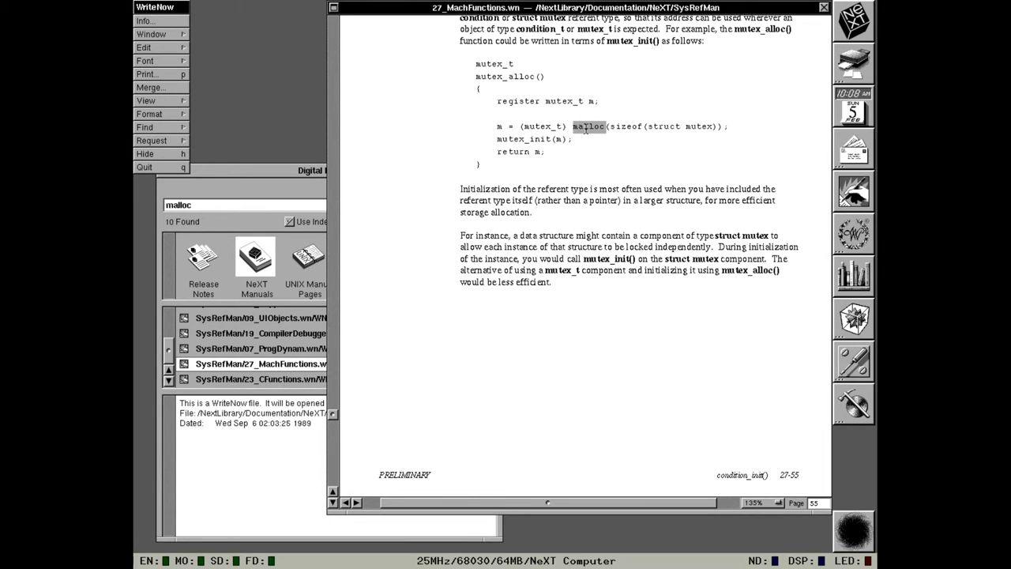
{"action": "left_click", "coordinate": [145, 168]}
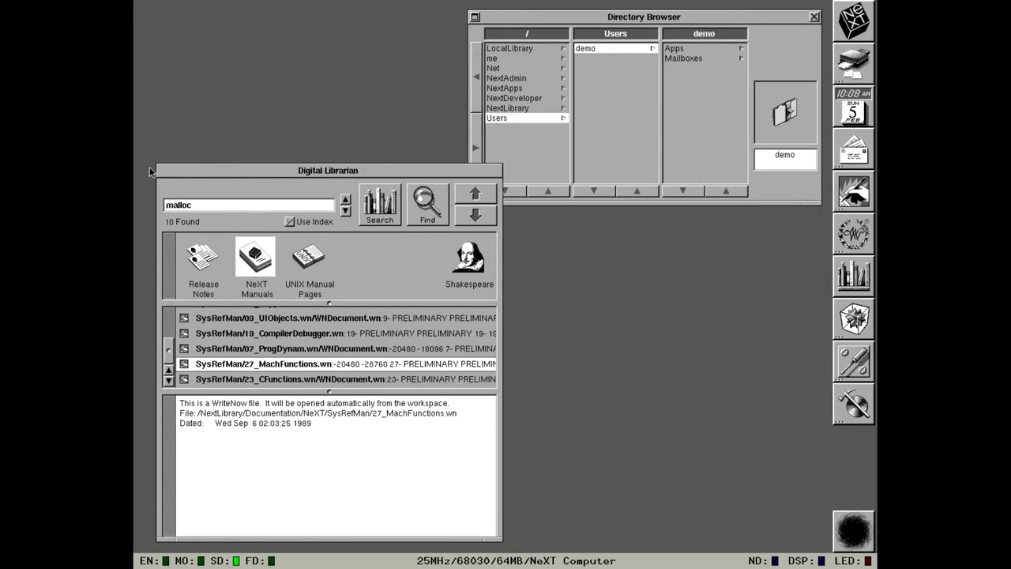
Quit Digital Librarian and launch Interface Builder from the dock.
{"action": "left_click", "coordinate": [178, 168]}
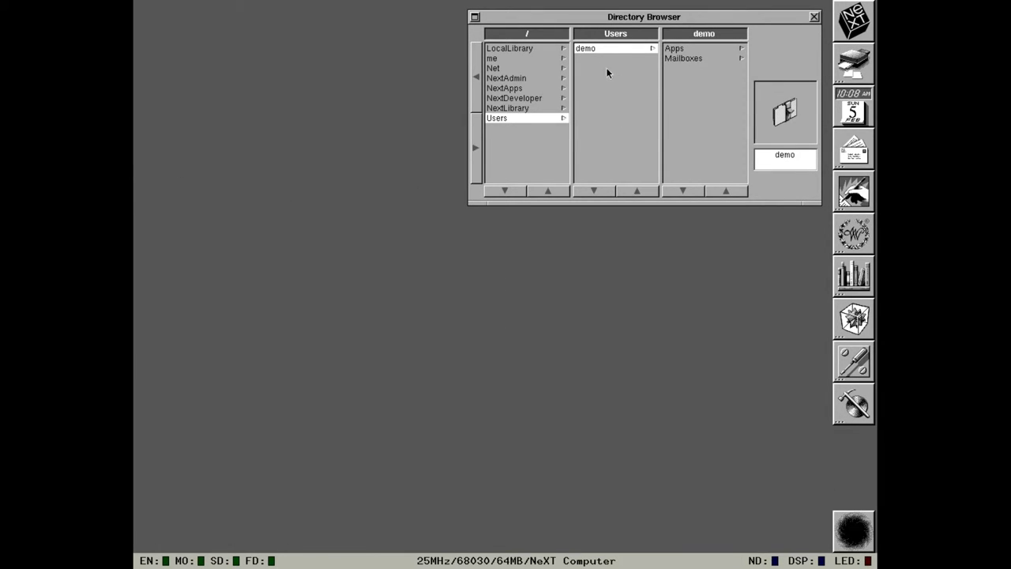
{"action": "double_click", "coordinate": [848, 356]}
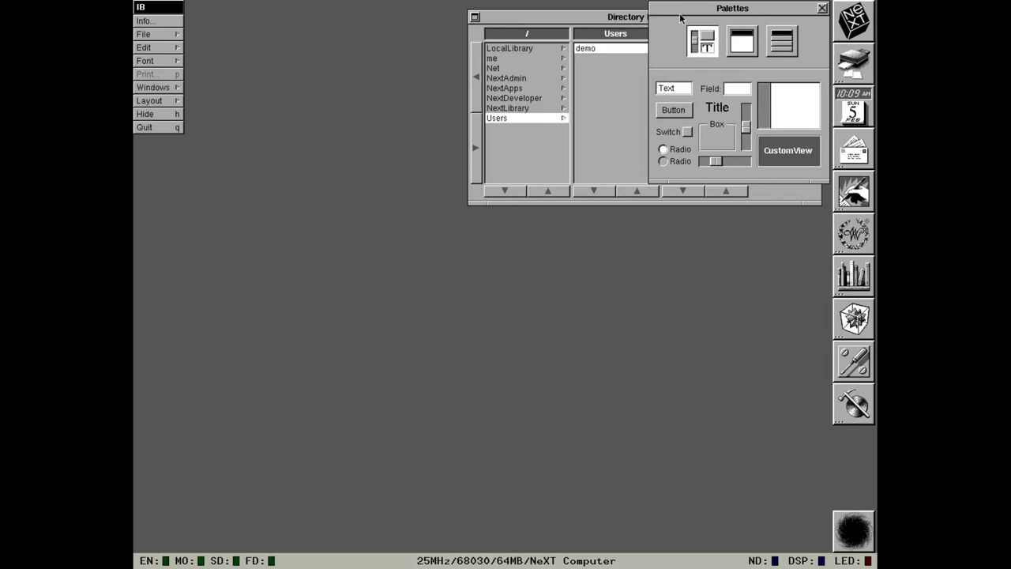
Create a new Untitled1 application and view its InfoPanel, My Window and Classes list.
{"action": "left_click", "coordinate": [175, 35]}
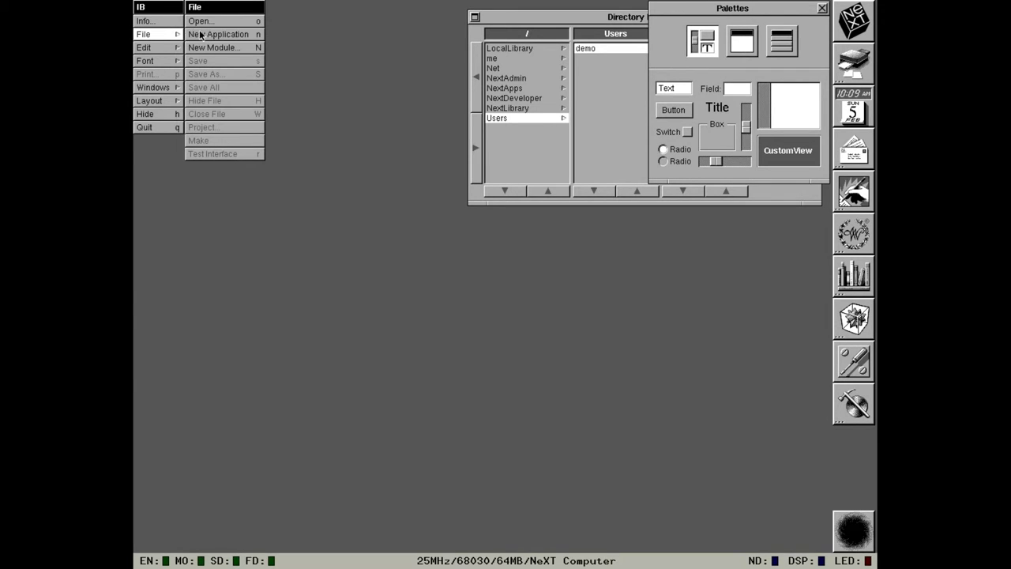
{"action": "left_click", "coordinate": [202, 37]}
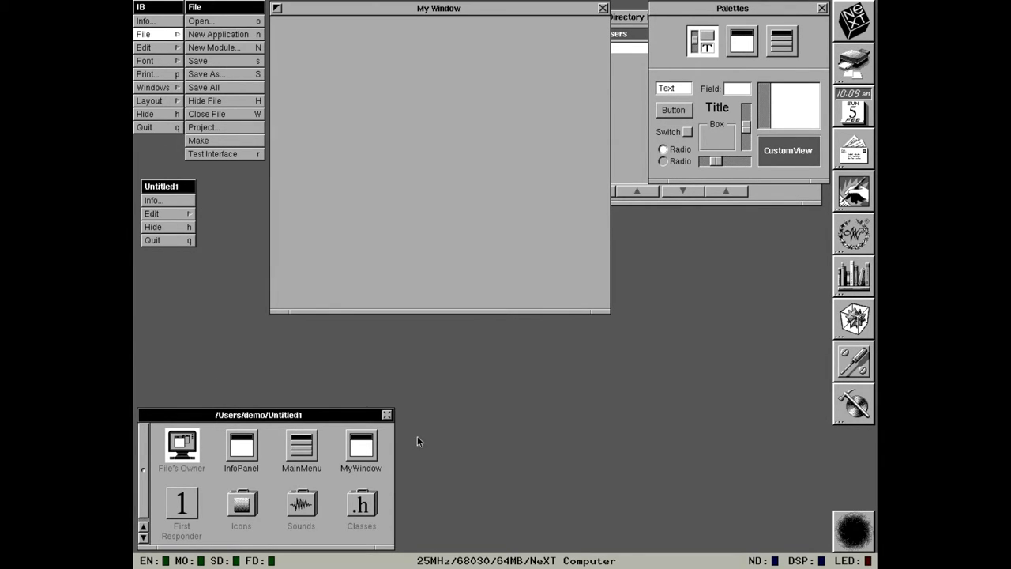
{"action": "left_click", "coordinate": [250, 449]}
{"action": "double_click", "coordinate": [251, 449]}
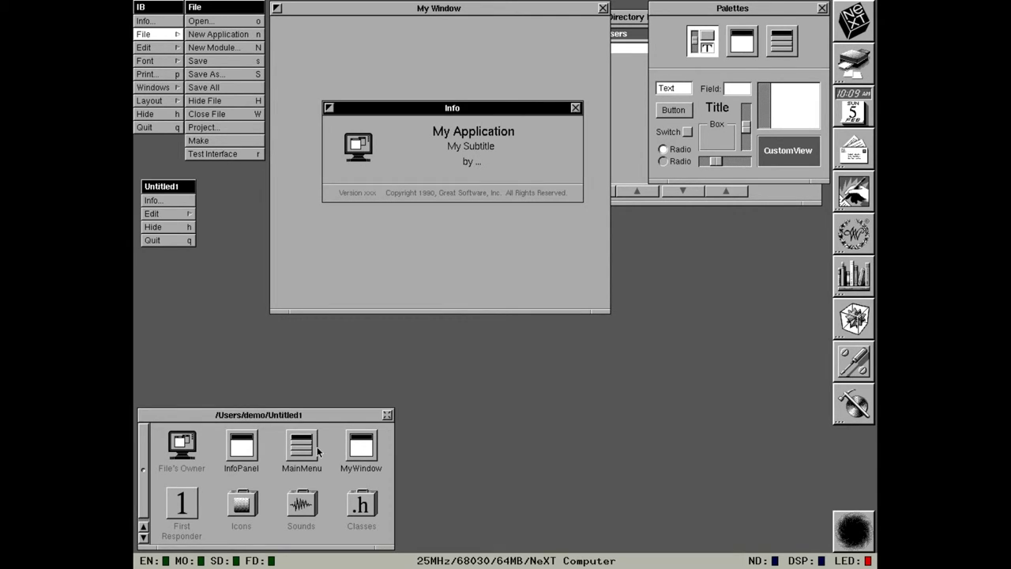
{"action": "double_click", "coordinate": [352, 452]}
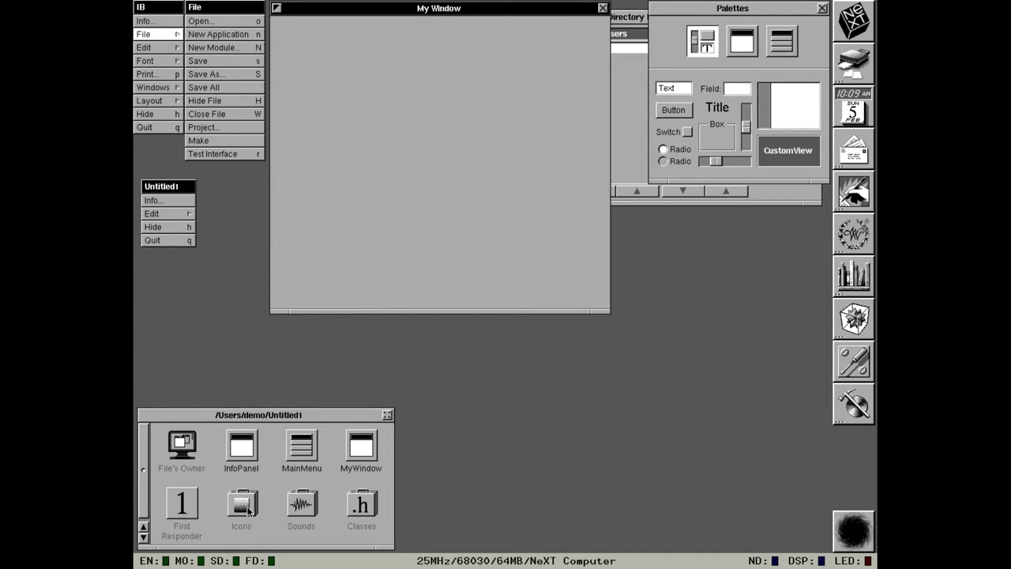
{"action": "left_click", "coordinate": [374, 508]}
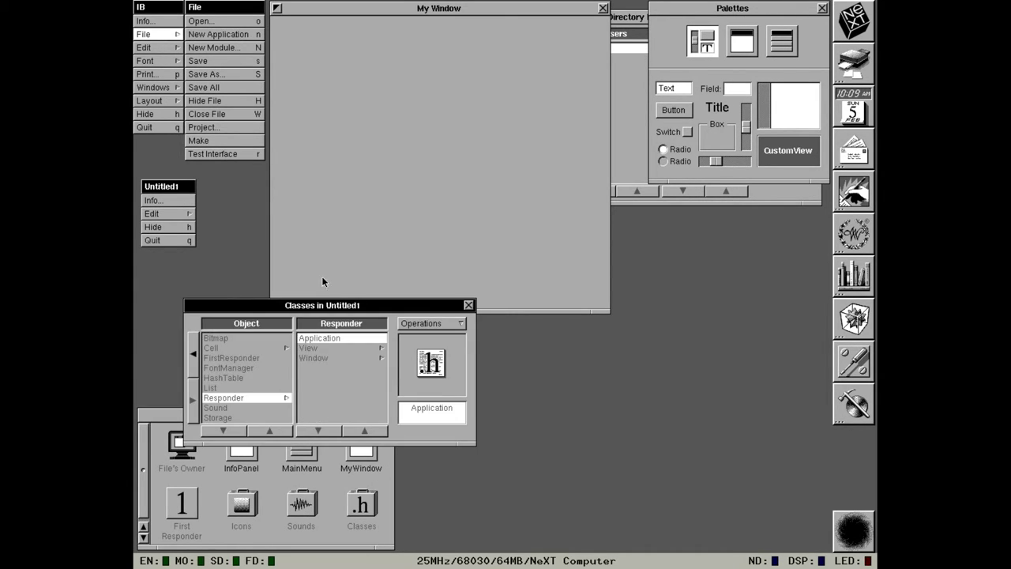
{"action": "left_click_drag", "start_coordinate": [324, 305], "coordinate": [537, 412]}
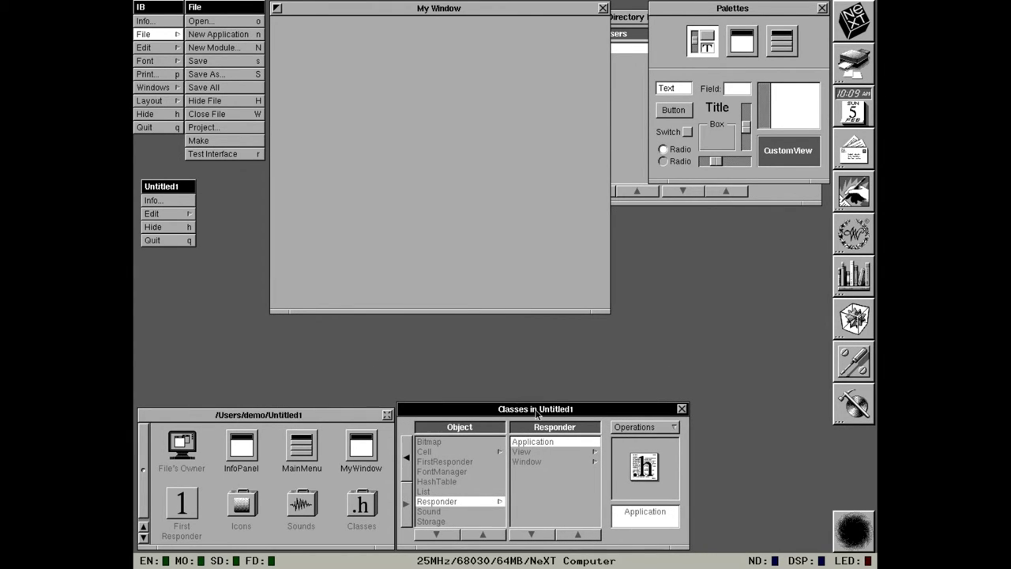
{"action": "left_click", "coordinate": [681, 409]}
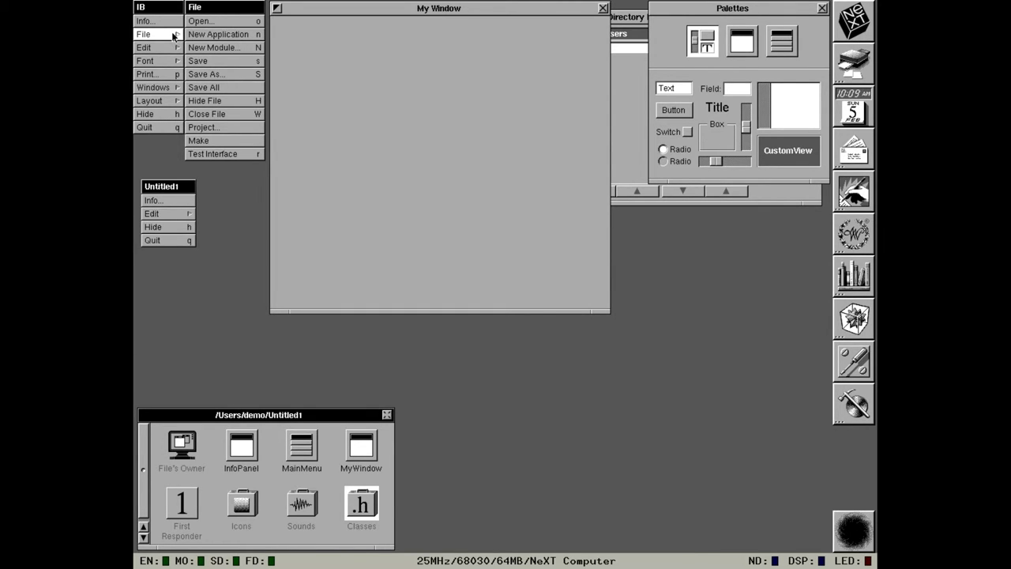
{"action": "left_click", "coordinate": [170, 35]}
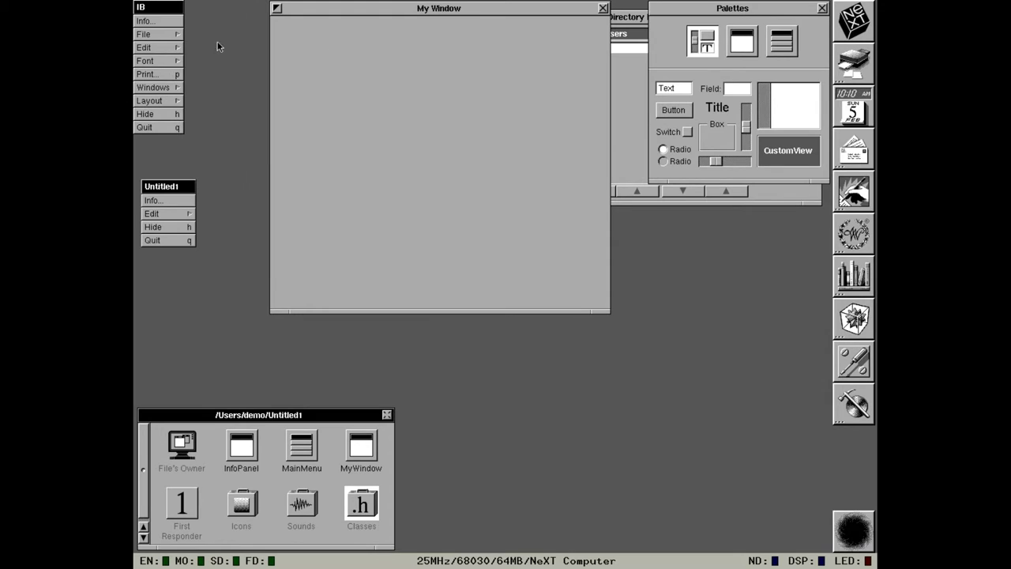
Open the Inspector panel, then quit Interface Builder choosing Don't Save for Untitled1.
{"action": "left_click", "coordinate": [176, 87]}
{"action": "left_click", "coordinate": [177, 99]}
{"action": "left_click", "coordinate": [177, 87]}
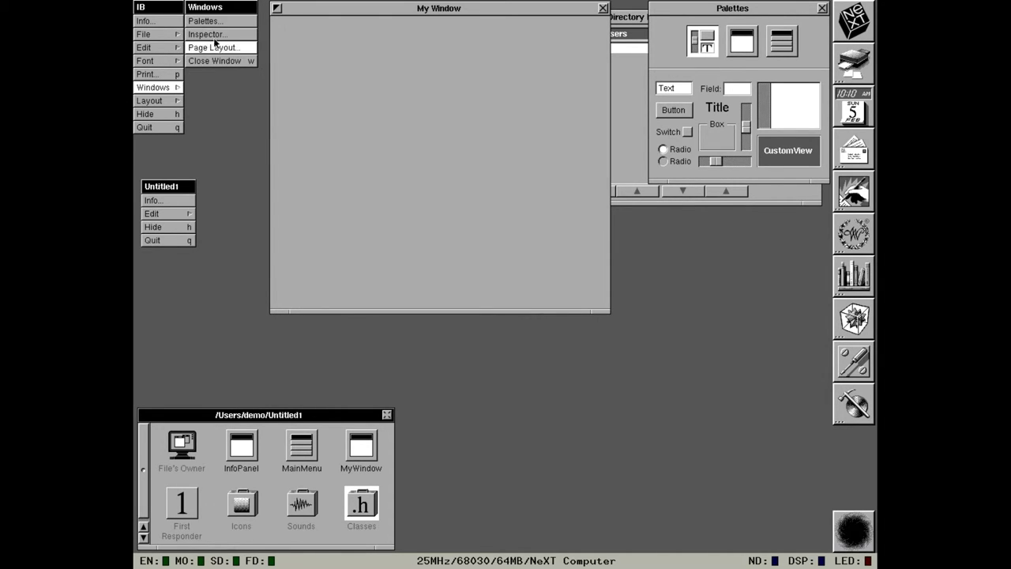
{"action": "left_click", "coordinate": [212, 34]}
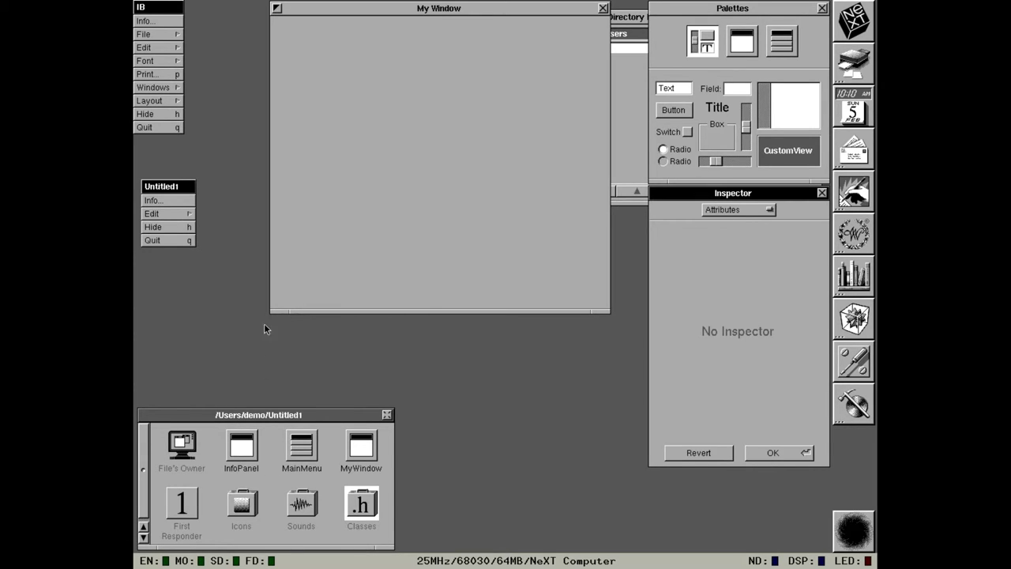
{"action": "left_click", "coordinate": [162, 127]}
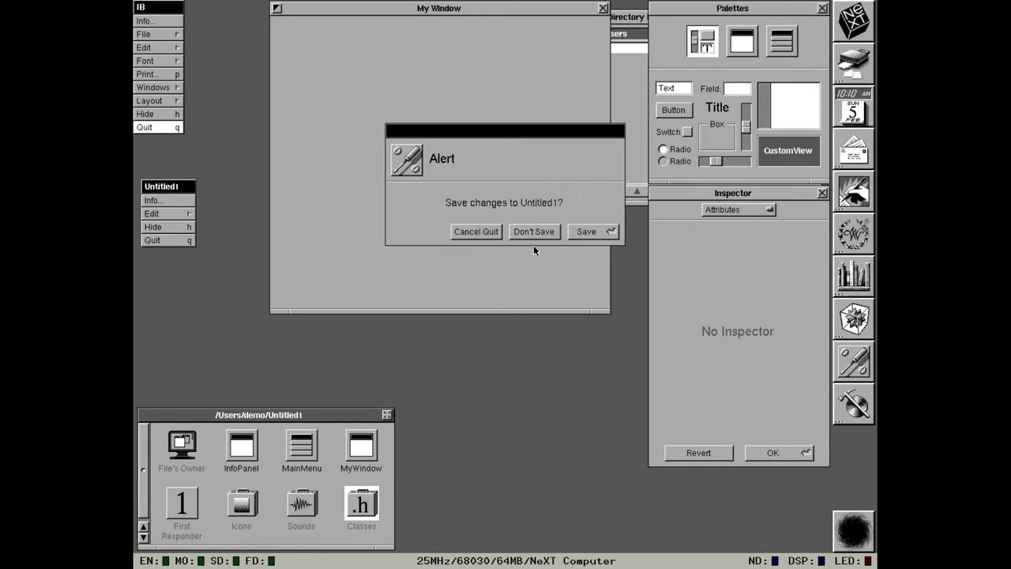
{"action": "left_click", "coordinate": [534, 232]}
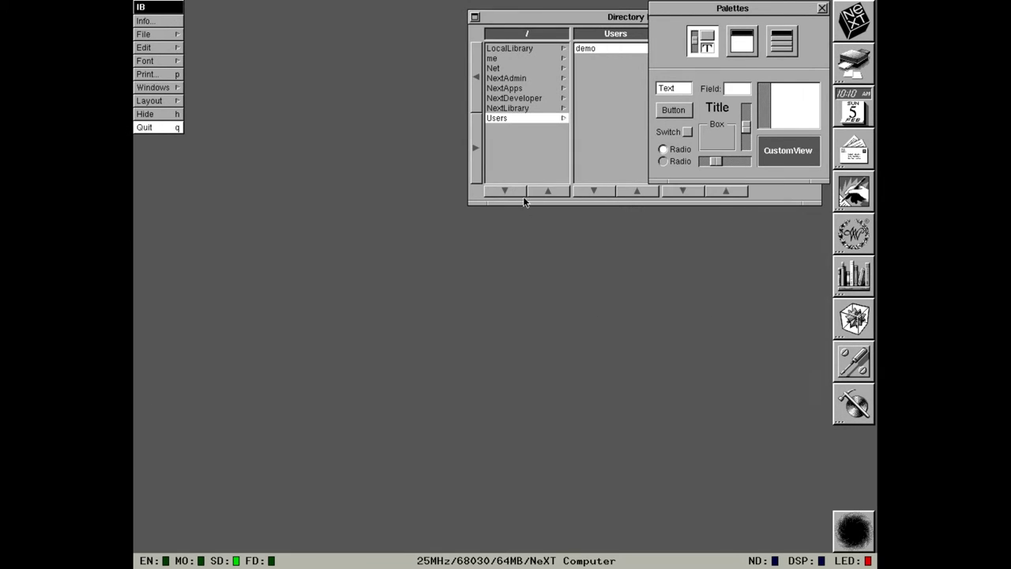
Browse to NextDeveloper/Apps/Demos and select FrameMaker.app.
{"action": "left_click", "coordinate": [520, 98]}
{"action": "left_click", "coordinate": [593, 48]}
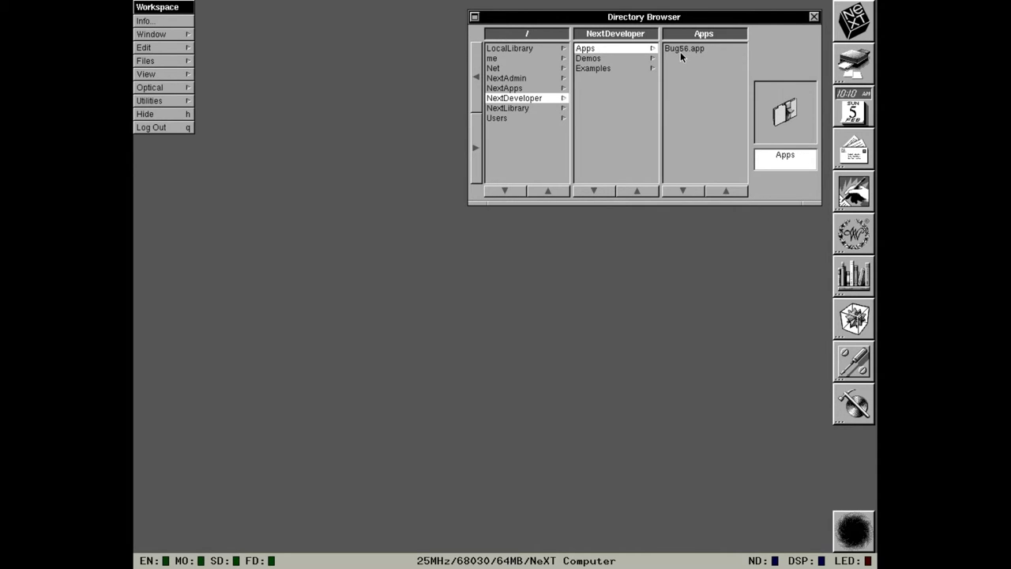
{"action": "left_click", "coordinate": [649, 58]}
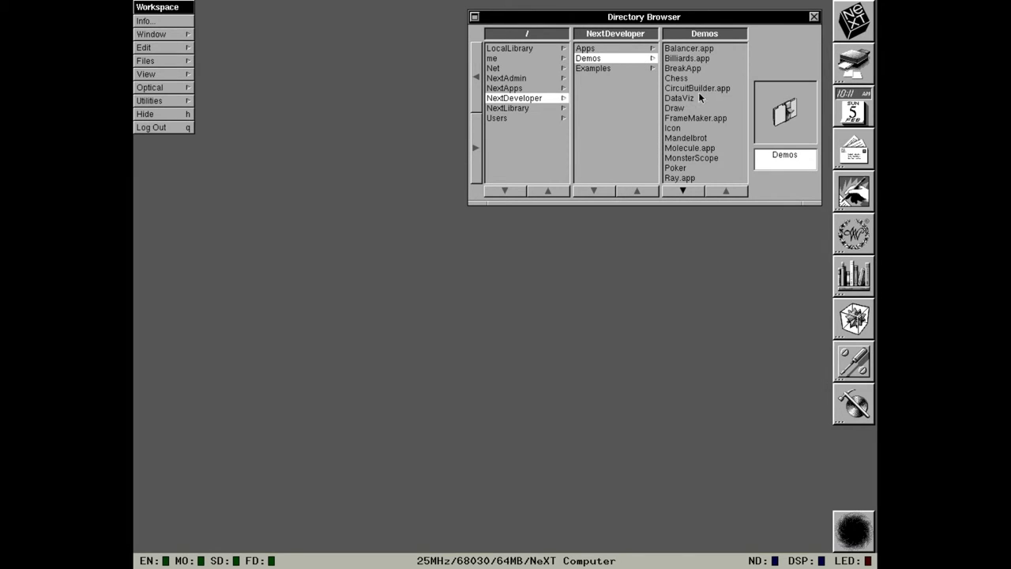
{"action": "left_click", "coordinate": [700, 119]}
Launch FrameMaker, dismiss its license panel, and load the Welcome to FrameMaker demo document.
{"action": "double_click", "coordinate": [704, 120]}
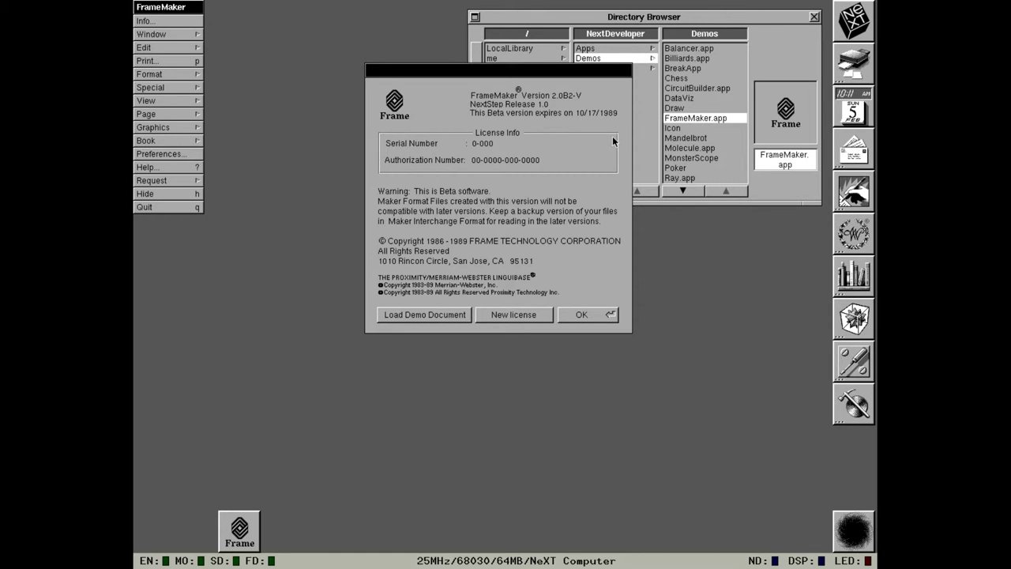
{"action": "left_click", "coordinate": [587, 313]}
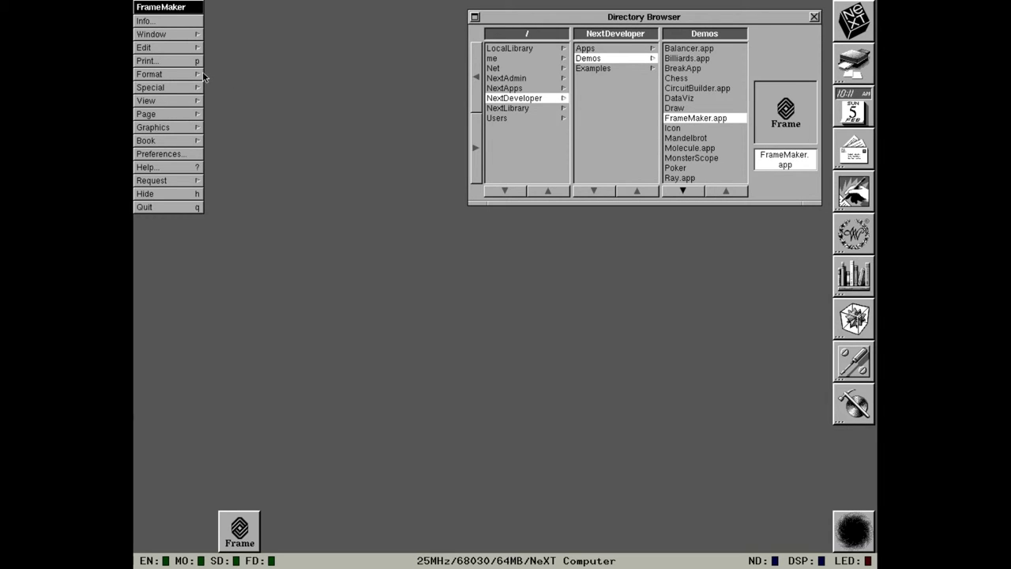
{"action": "left_click", "coordinate": [179, 30]}
{"action": "left_click", "coordinate": [179, 21]}
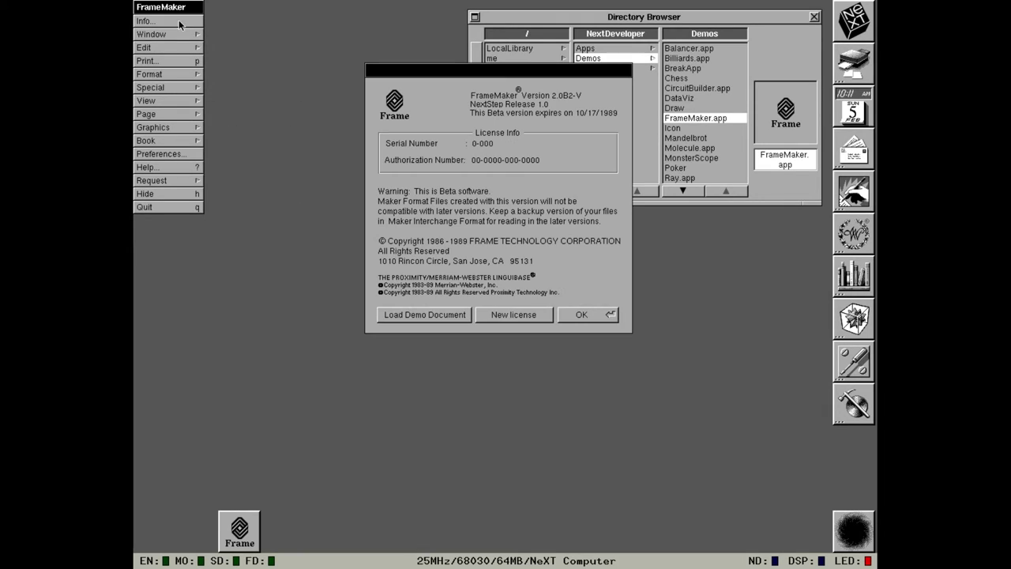
{"action": "left_click", "coordinate": [443, 316]}
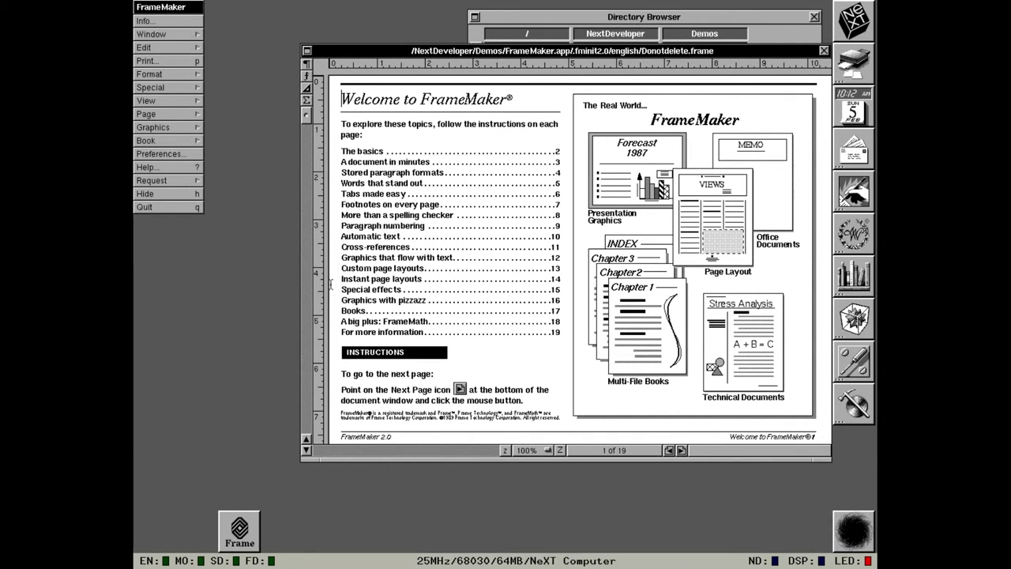
Page to page 2 of the demo, then quit FrameMaker and confirm.
{"action": "left_click", "coordinate": [306, 451]}
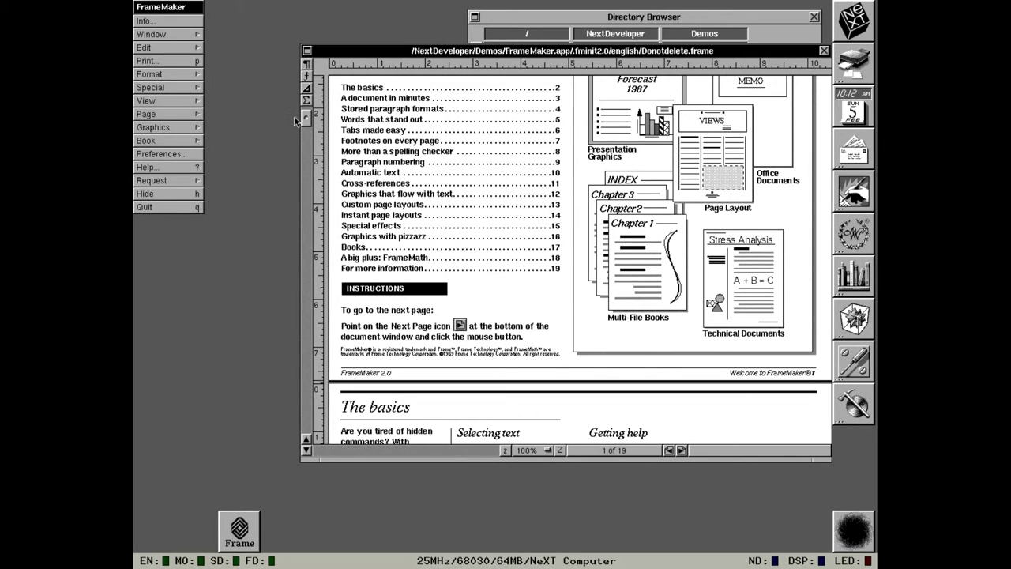
{"action": "left_click_drag", "start_coordinate": [308, 120], "coordinate": [307, 147]}
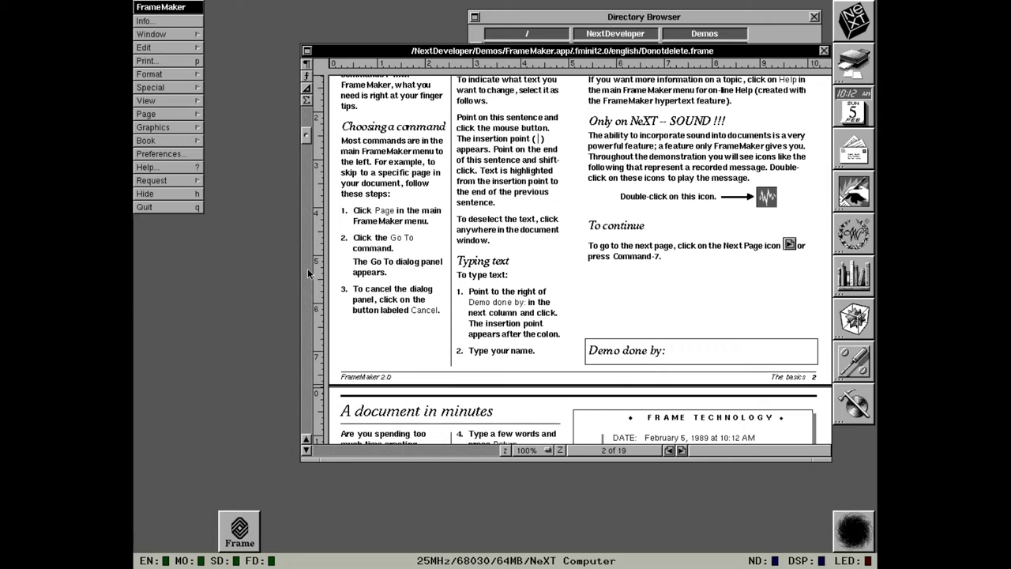
{"action": "left_click", "coordinate": [144, 208]}
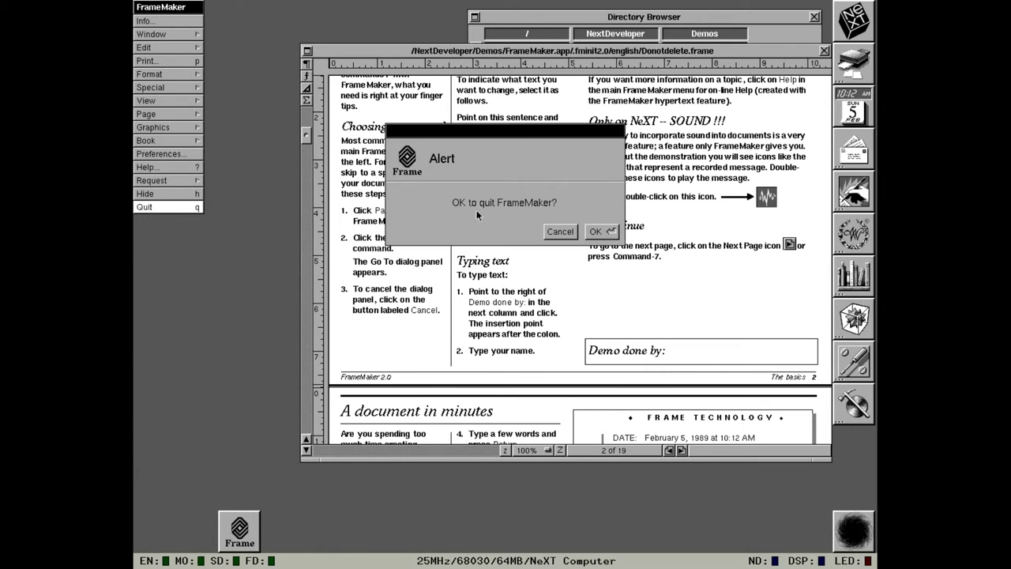
{"action": "left_click", "coordinate": [610, 232]}
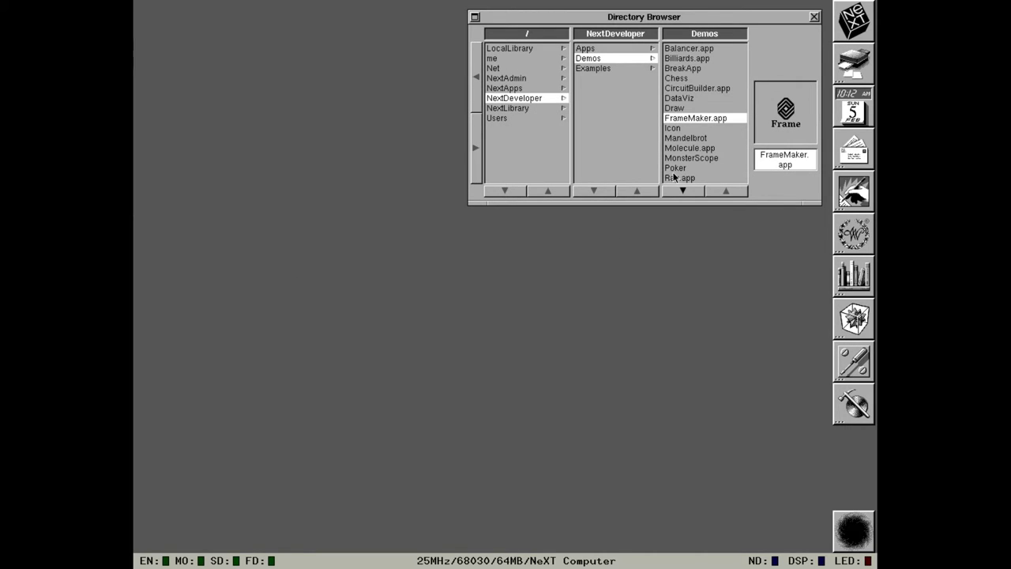
Look through the Demos list, then go to NextApps/NextAdmin and select MailManager.
{"action": "left_click", "coordinate": [686, 191]}
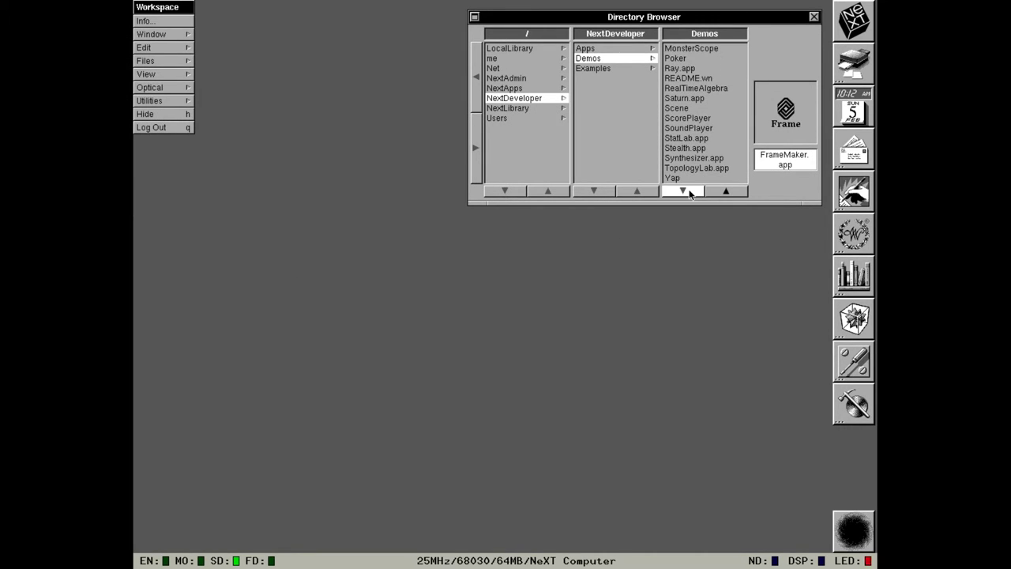
{"action": "left_click", "coordinate": [716, 192]}
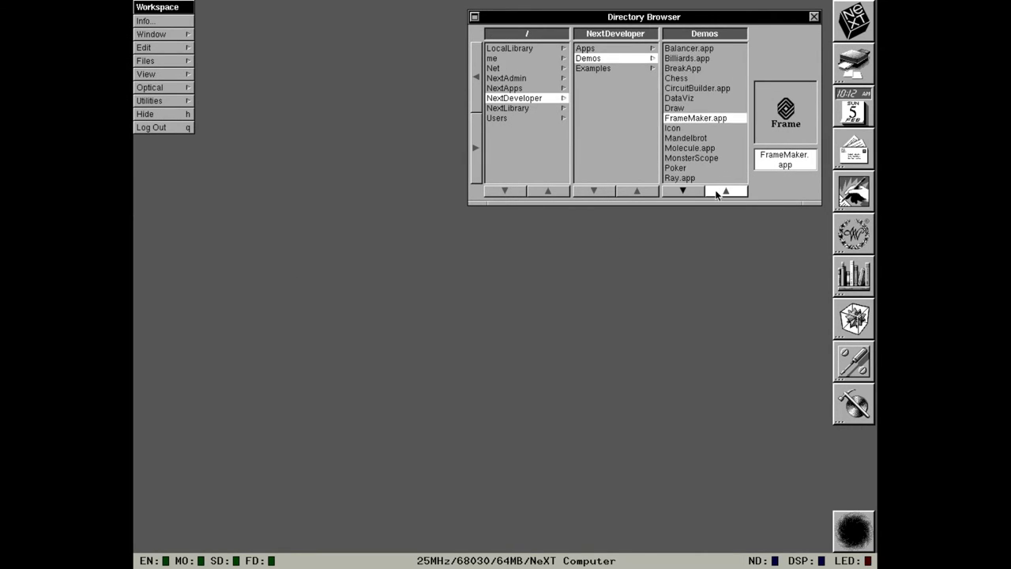
{"action": "left_click", "coordinate": [691, 191]}
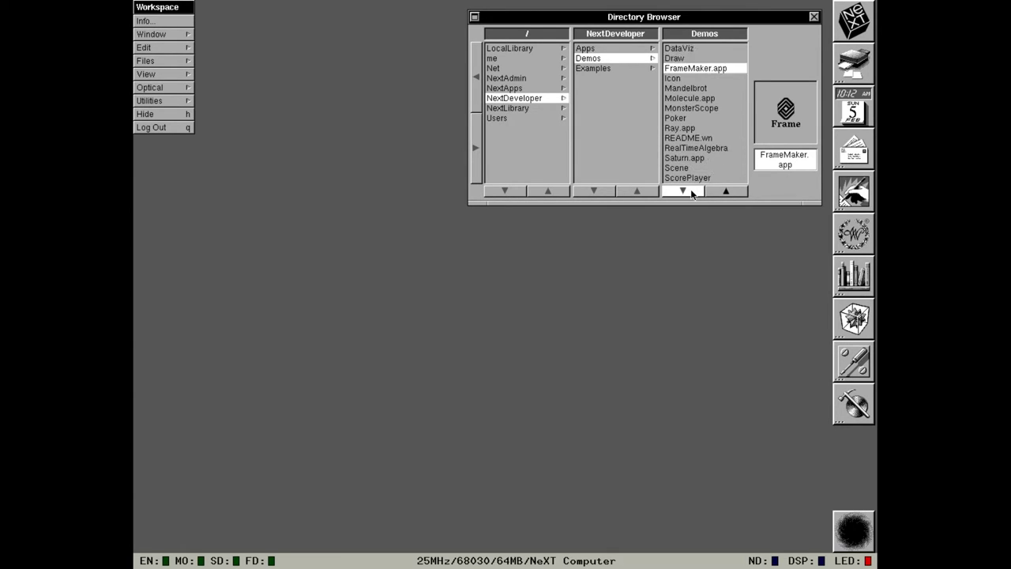
{"action": "left_click", "coordinate": [717, 192]}
{"action": "left_click", "coordinate": [716, 191]}
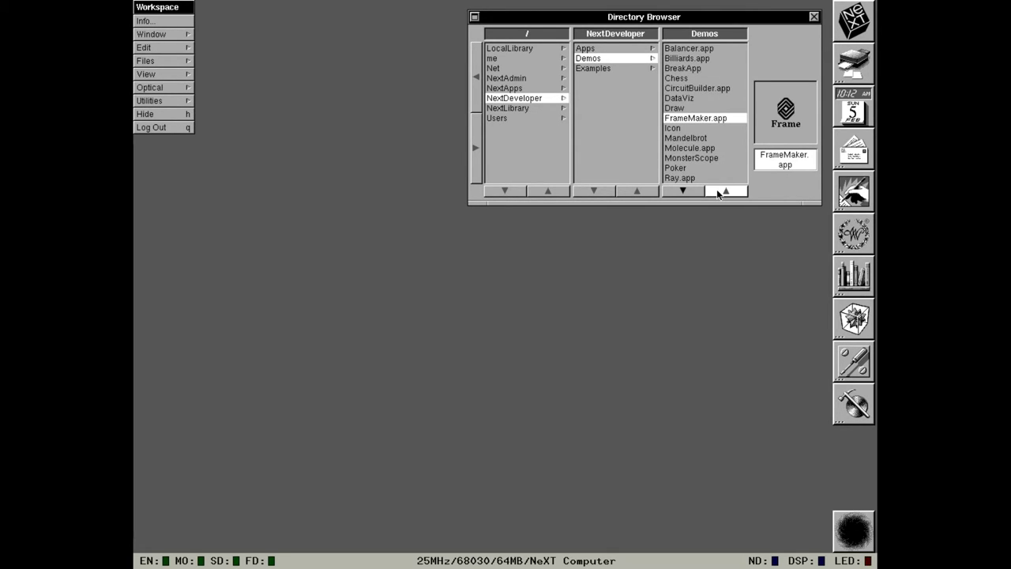
{"action": "left_click", "coordinate": [697, 191]}
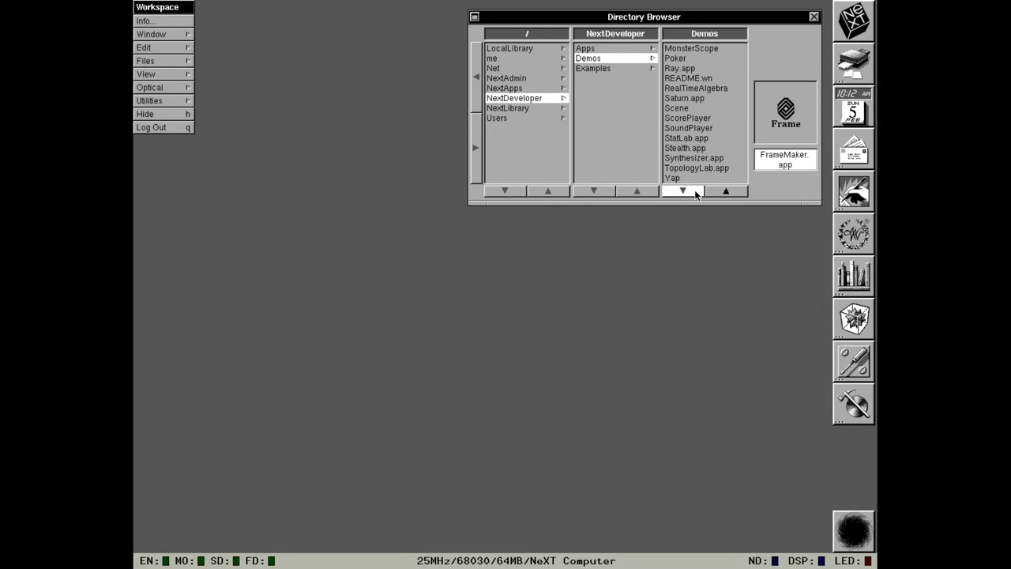
{"action": "left_click", "coordinate": [717, 191]}
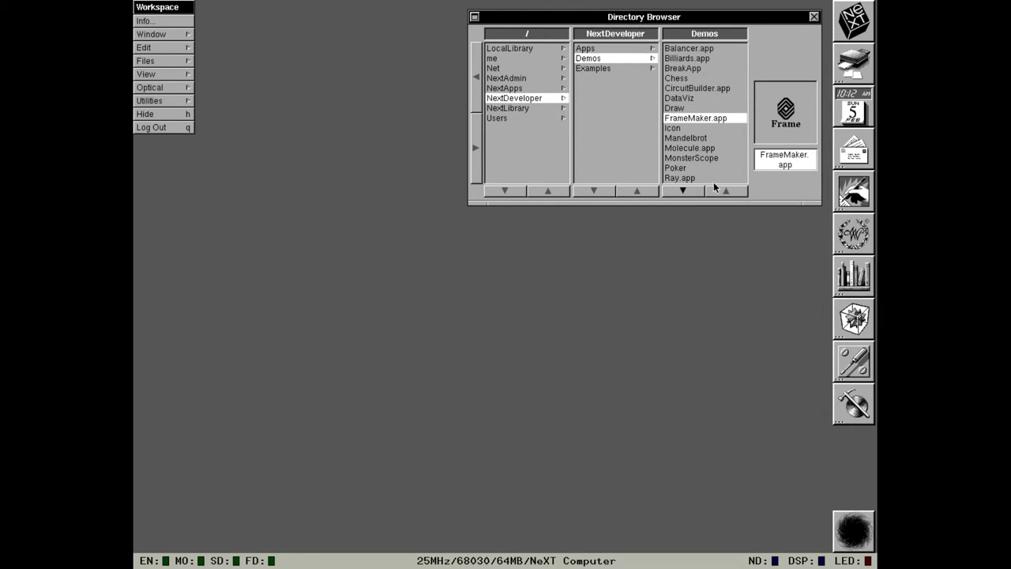
{"action": "left_click", "coordinate": [544, 80]}
{"action": "left_click", "coordinate": [543, 88]}
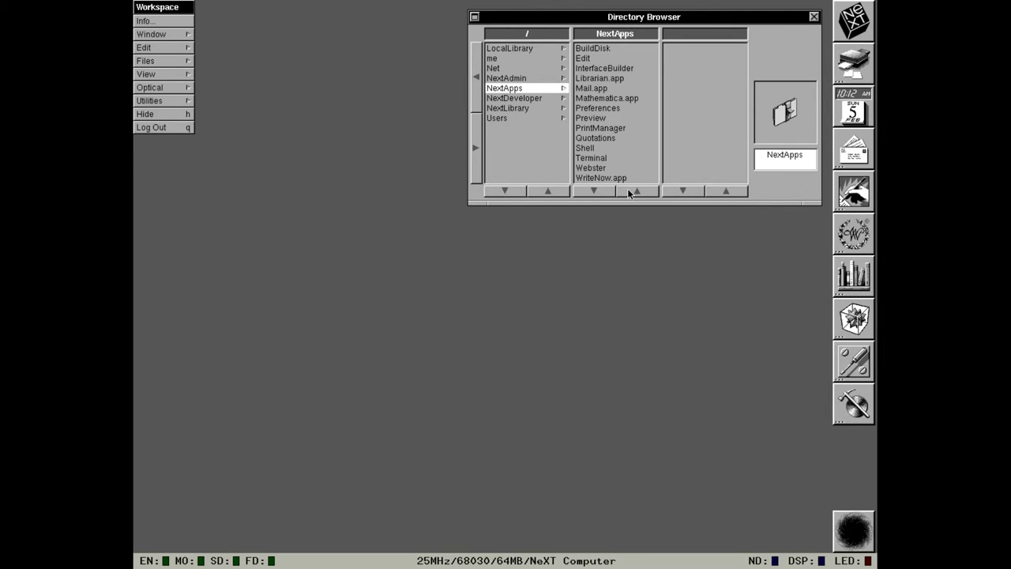
{"action": "left_click", "coordinate": [547, 79]}
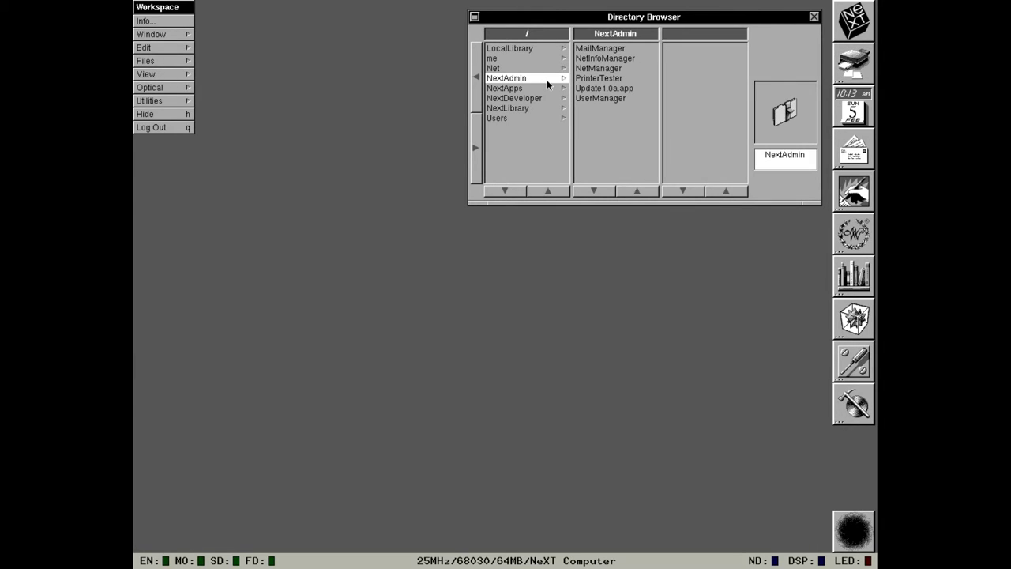
{"action": "left_click", "coordinate": [615, 48]}
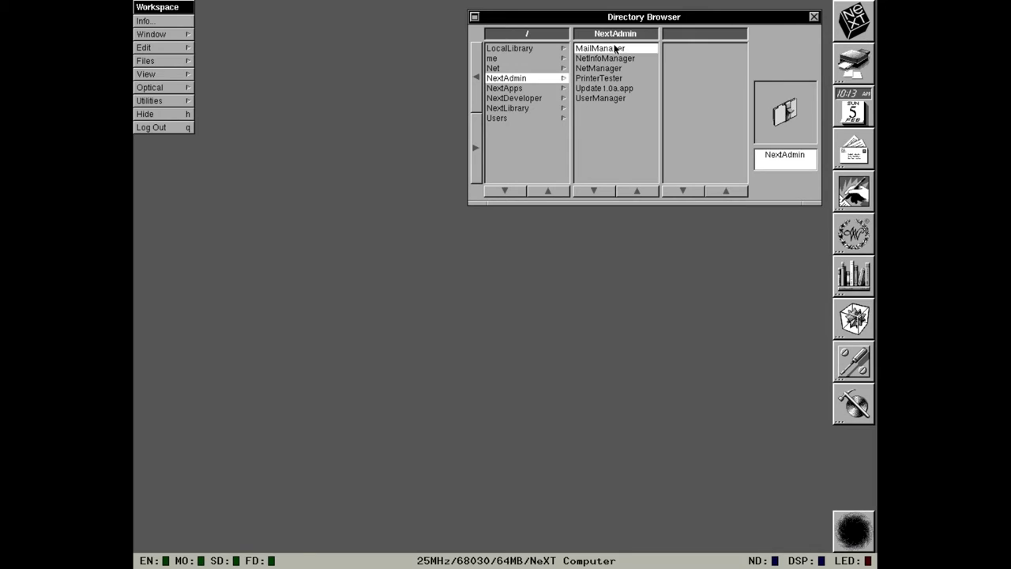
Launch MailManager, pass the root password check, and move the Mail Server panel lower.
{"action": "double_click", "coordinate": [615, 48]}
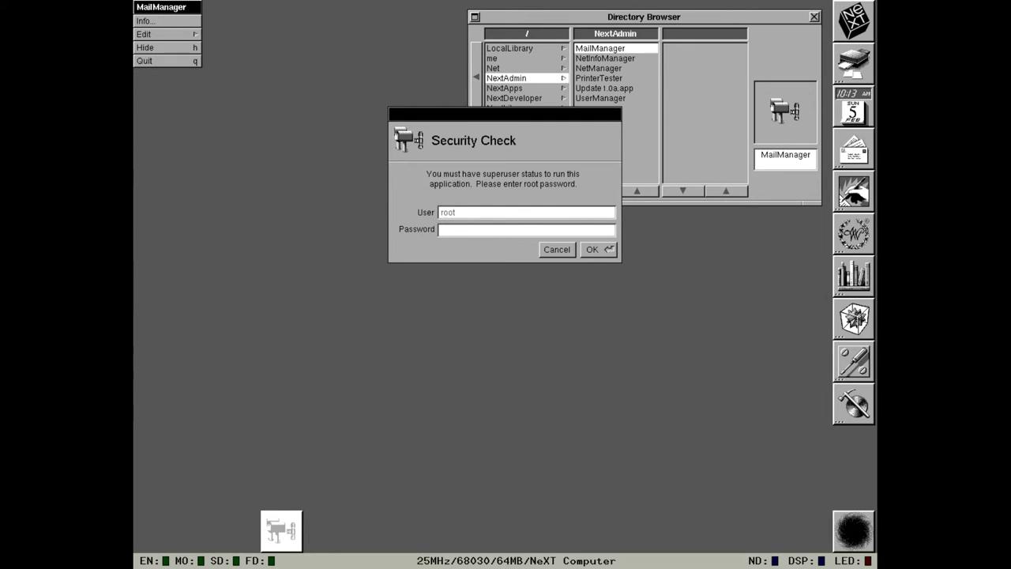
{"action": "key", "text": "Return"}
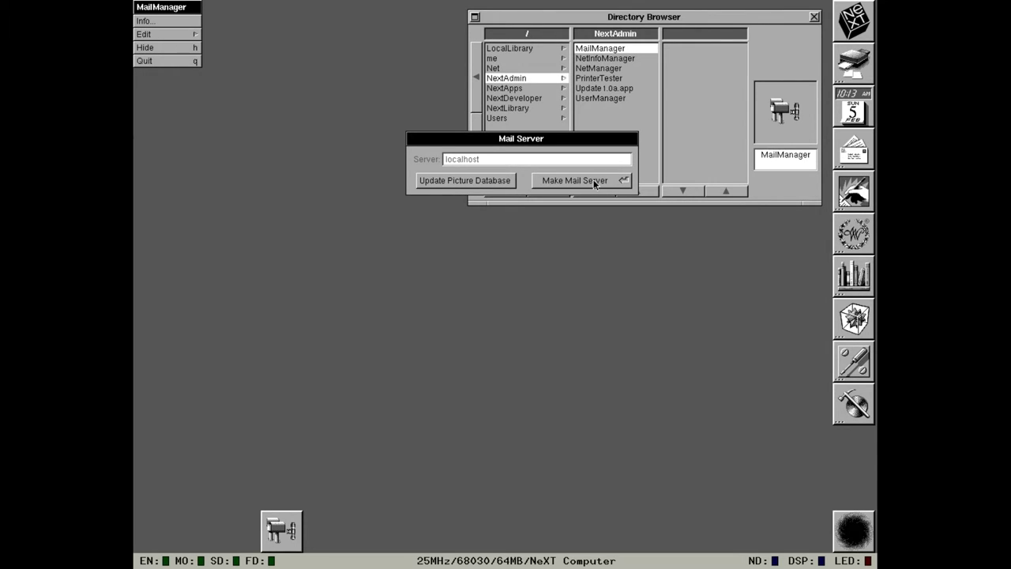
{"action": "left_click_drag", "start_coordinate": [471, 138], "coordinate": [476, 228]}
{"action": "left_click", "coordinate": [487, 50]}
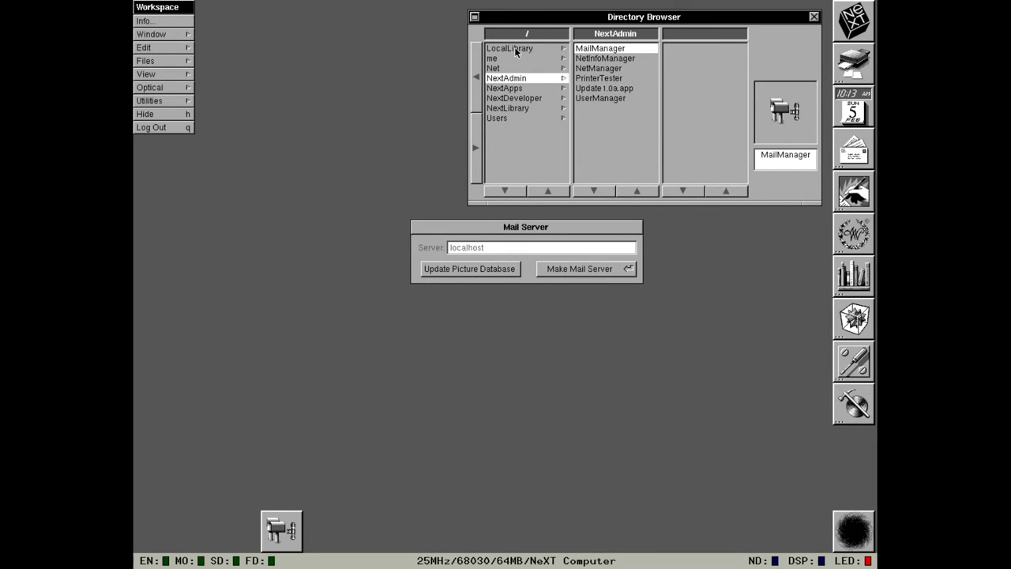
Open the passwd file from LocalLibrary/Images/People in Edit.
{"action": "left_click", "coordinate": [516, 50]}
{"action": "left_click", "coordinate": [593, 49]}
{"action": "left_click", "coordinate": [690, 48]}
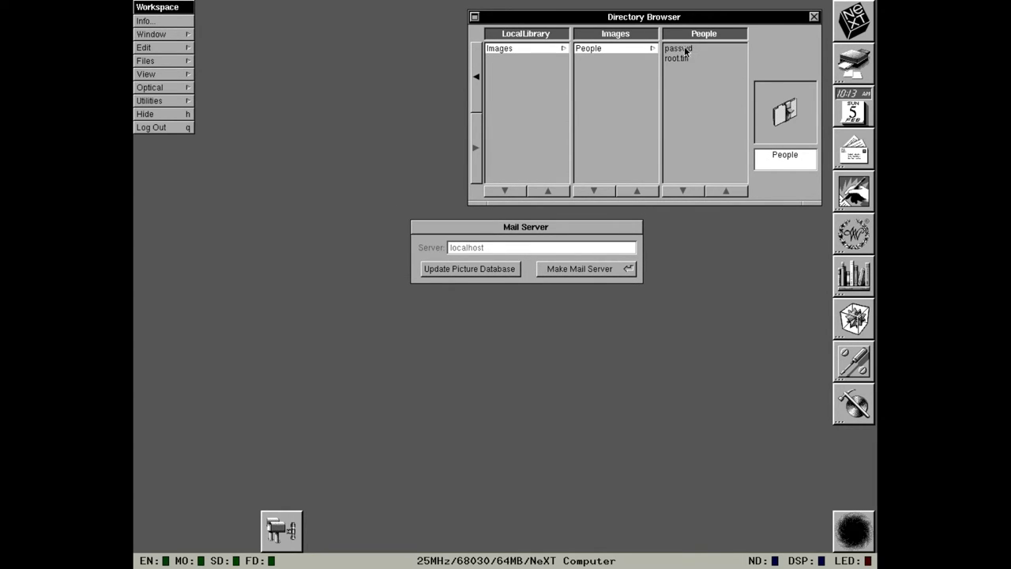
{"action": "double_click", "coordinate": [680, 49]}
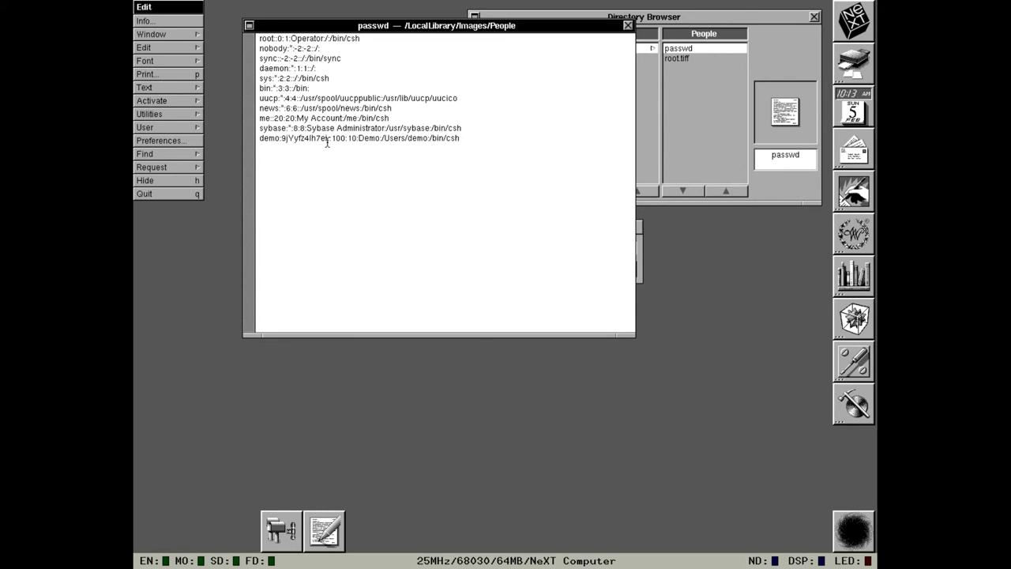
Replace the demo account's password hash in passwd with *, then quit Edit.
{"action": "left_click_drag", "start_coordinate": [331, 139], "coordinate": [283, 140]}
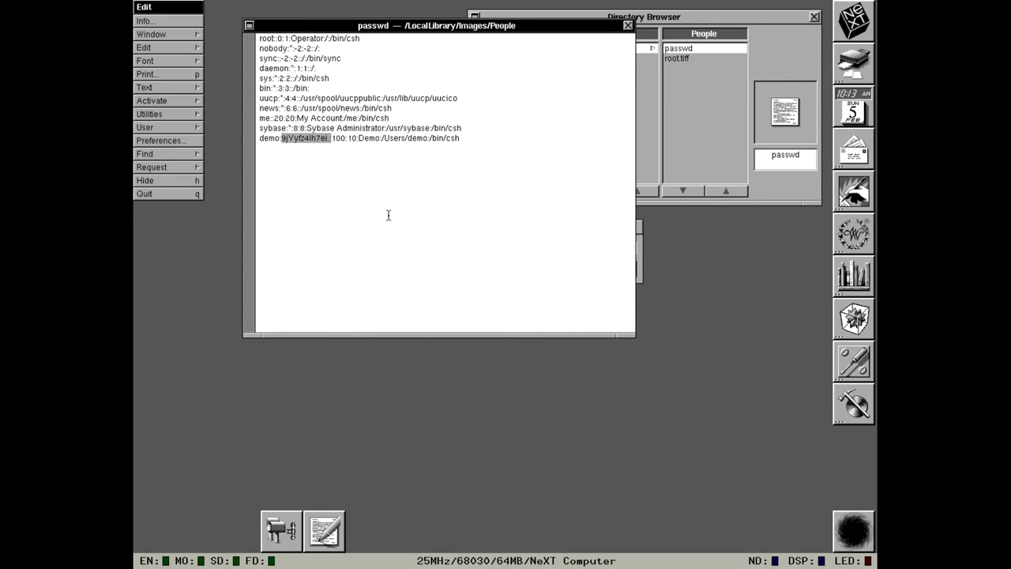
{"action": "type", "text": "*"}
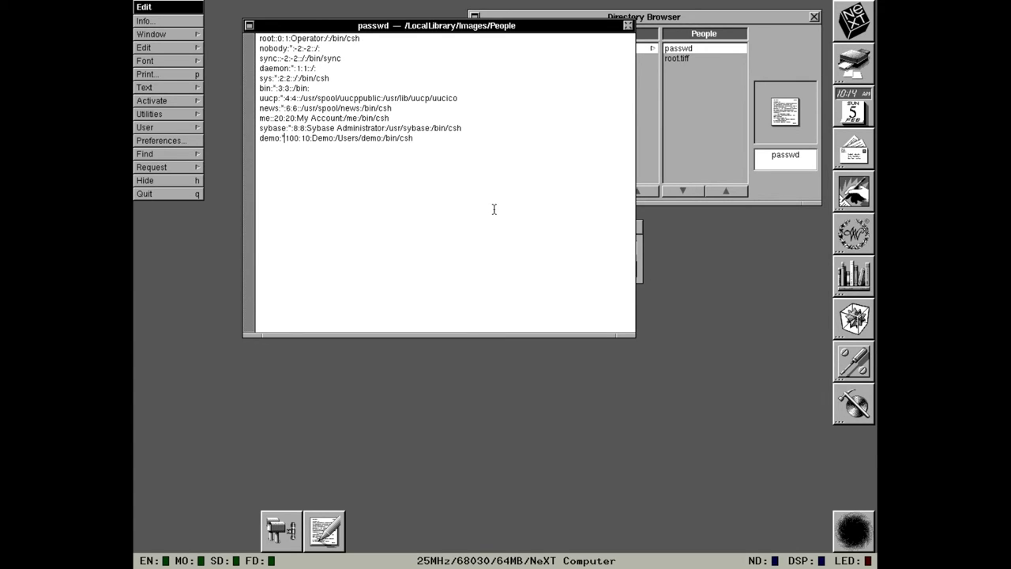
{"action": "left_click", "coordinate": [193, 198]}
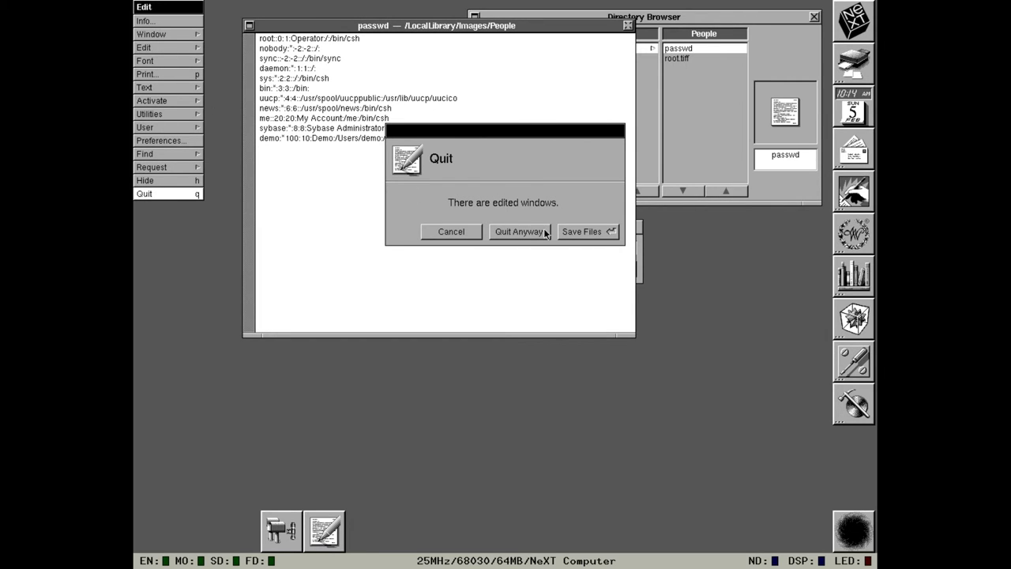
Quit Edit without saving the passwd change, then quit MailManager as well.
{"action": "left_click", "coordinate": [518, 231]}
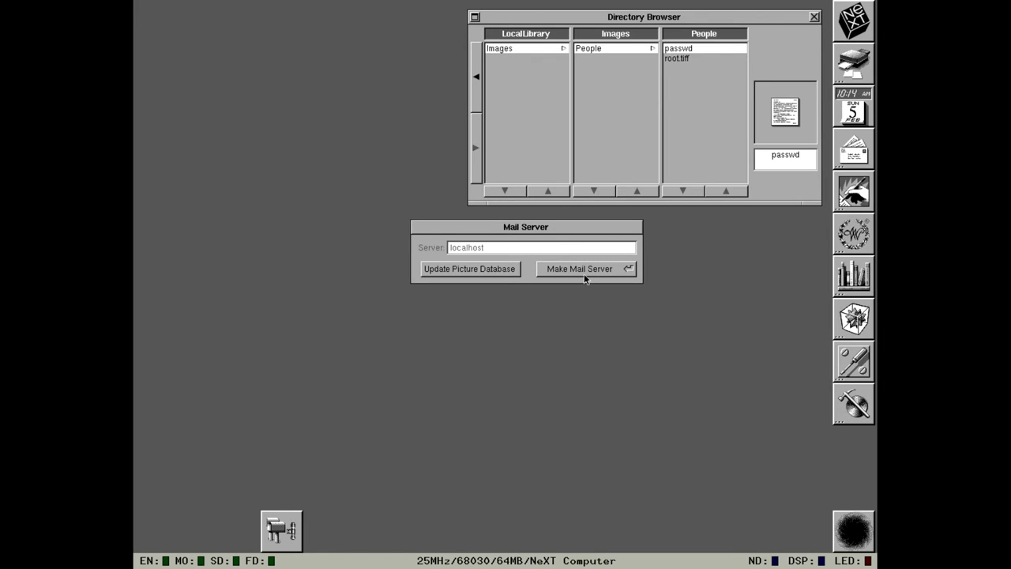
{"action": "left_click", "coordinate": [566, 246]}
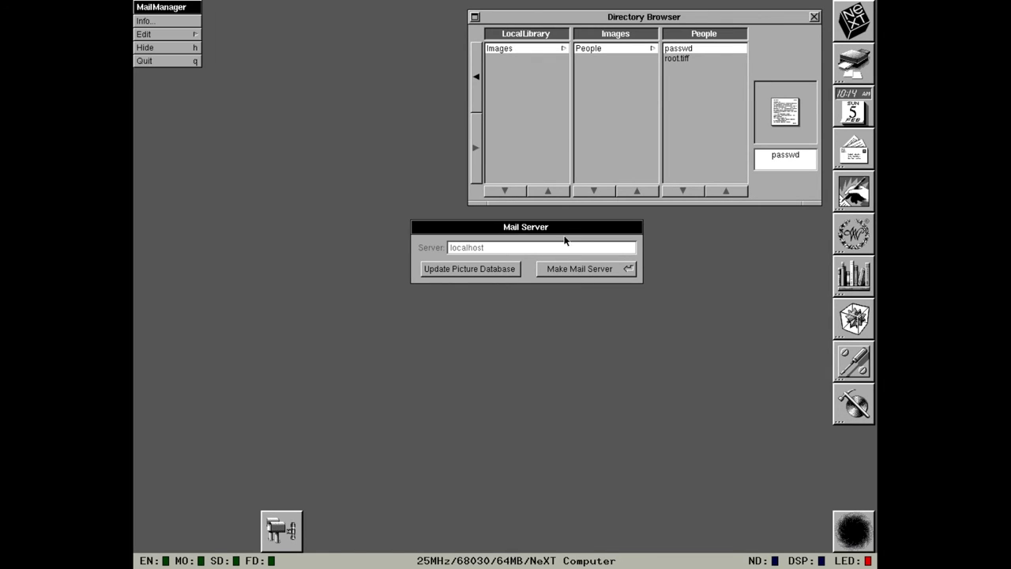
{"action": "left_click", "coordinate": [181, 60]}
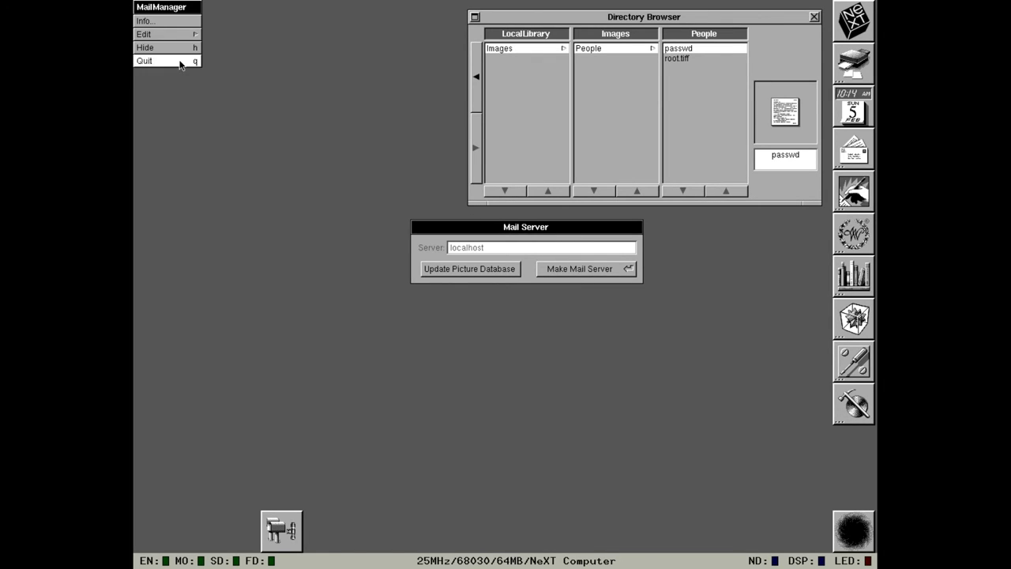
Launch NetInfoManager from the Net > NextAdmin folder.
{"action": "left_click", "coordinate": [477, 75]}
{"action": "left_click", "coordinate": [477, 75]}
{"action": "left_click", "coordinate": [493, 68]}
{"action": "left_click", "coordinate": [500, 78]}
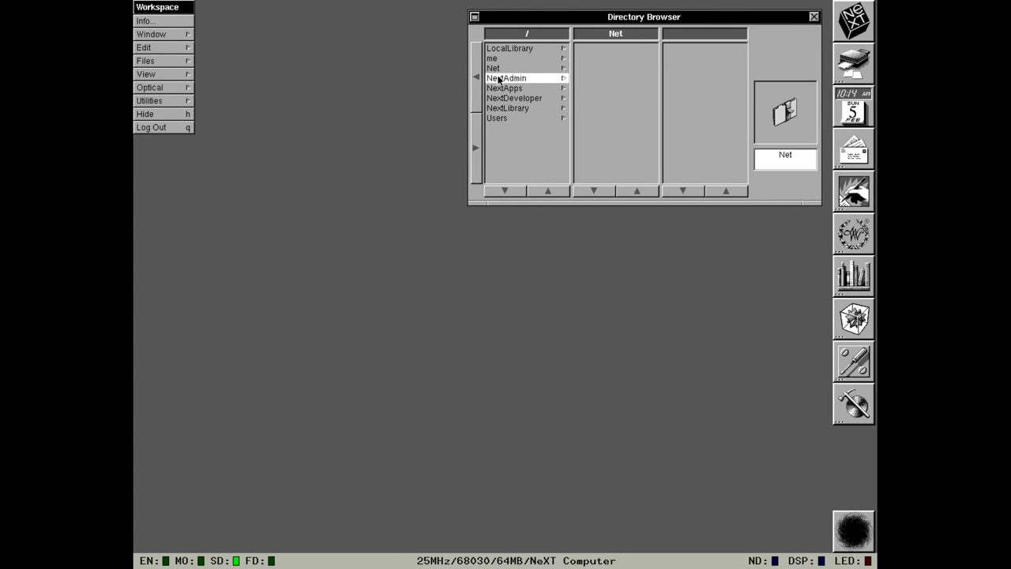
{"action": "left_click", "coordinate": [602, 60]}
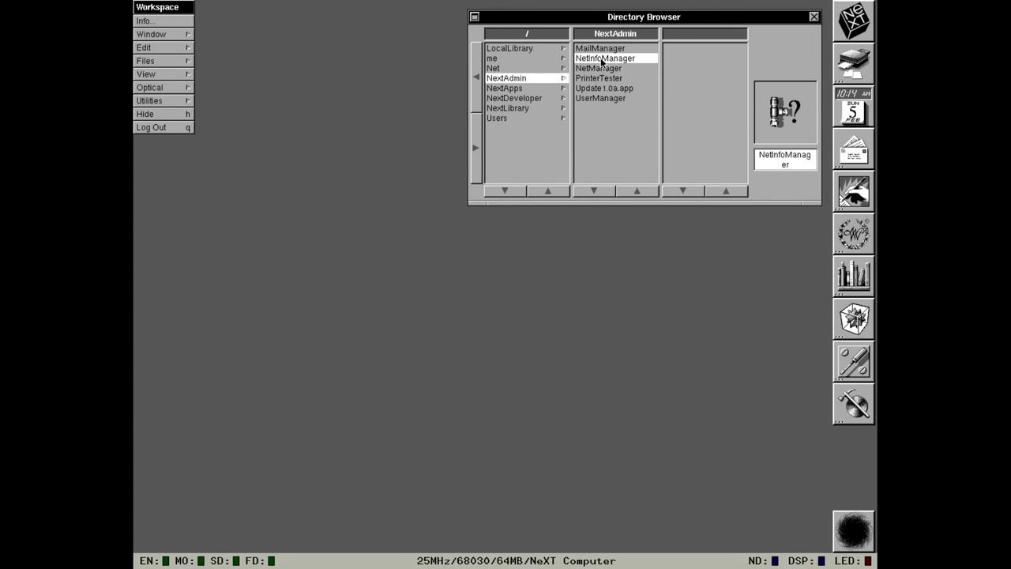
{"action": "double_click", "coordinate": [602, 61]}
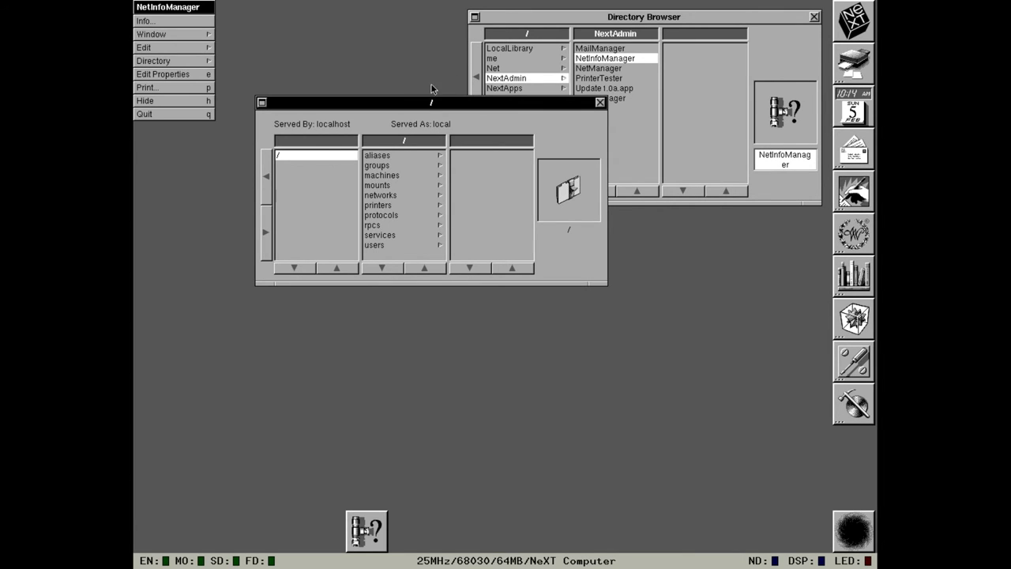
Browse the local domain's users > demo entry and view its home property, then cancel the Open Domain chooser.
{"action": "left_click_drag", "start_coordinate": [433, 102], "coordinate": [641, 224]}
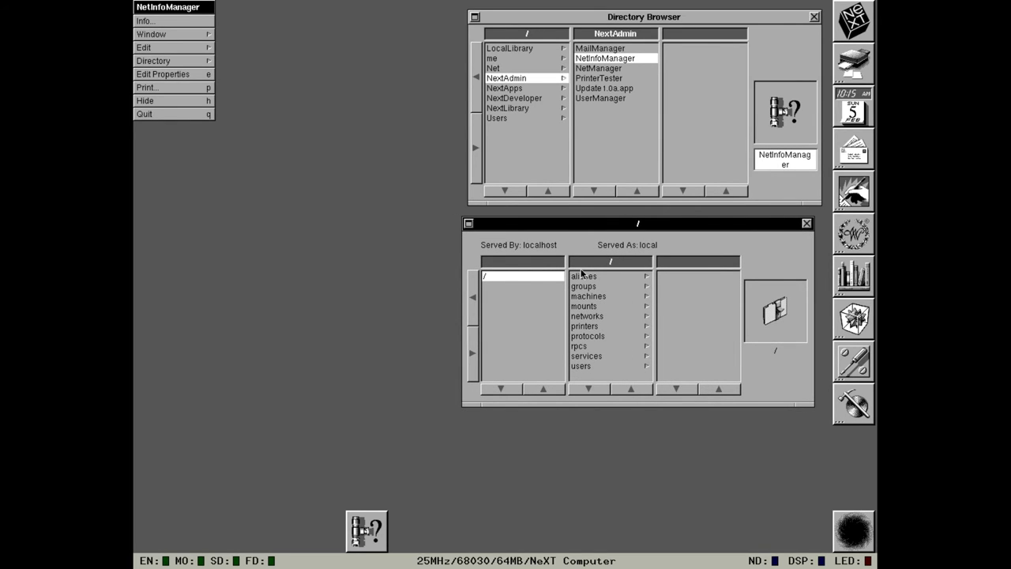
{"action": "left_click", "coordinate": [591, 367]}
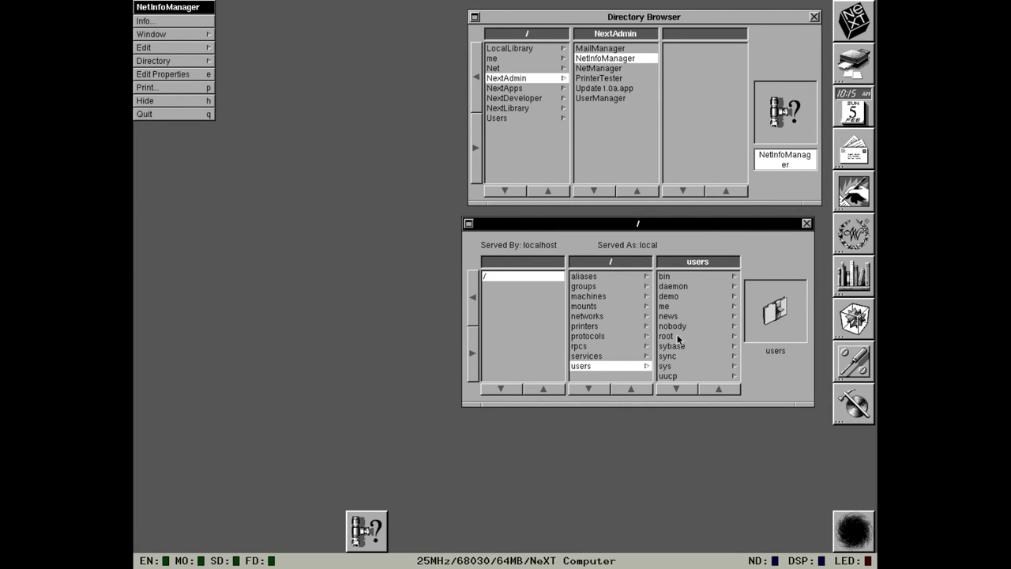
{"action": "left_click", "coordinate": [671, 299]}
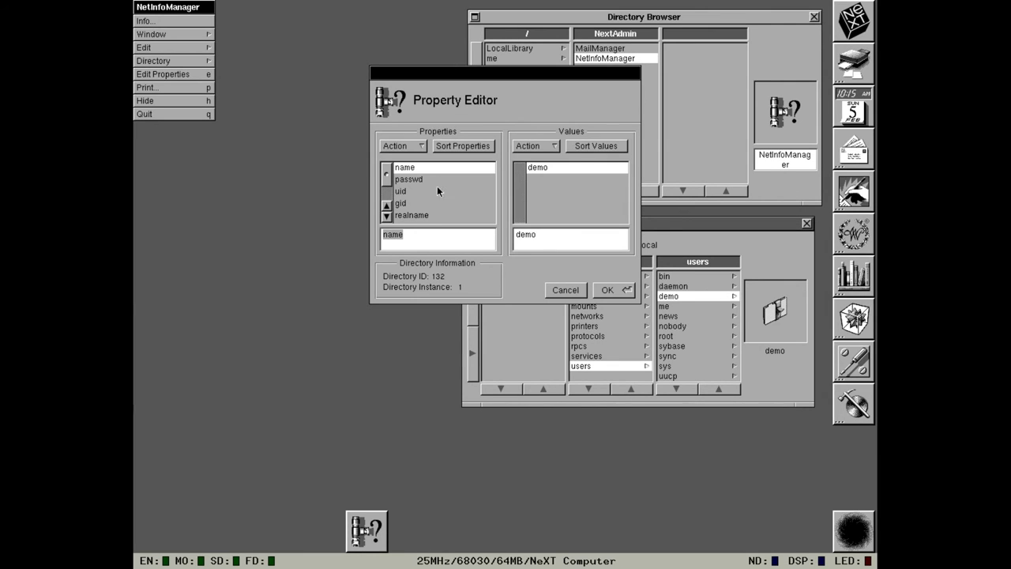
{"action": "left_click_drag", "start_coordinate": [387, 169], "coordinate": [388, 198]}
{"action": "left_click", "coordinate": [404, 194]}
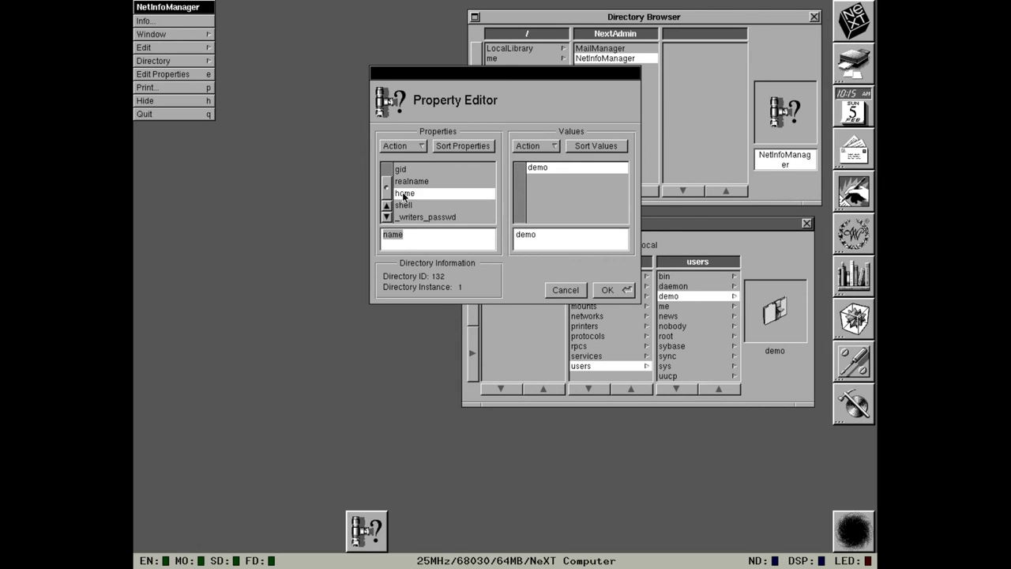
{"action": "left_click", "coordinate": [580, 290]}
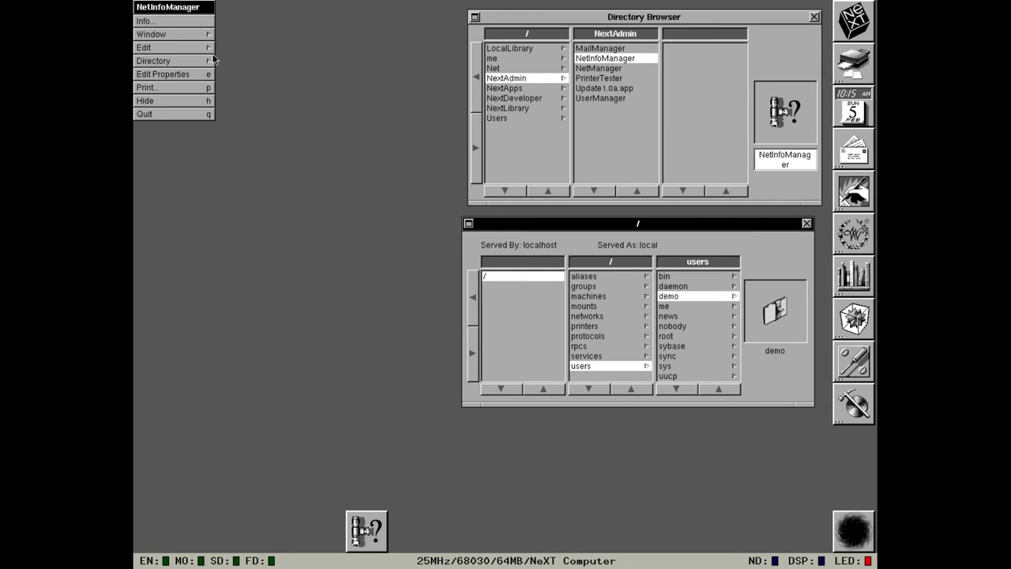
{"action": "left_click_drag", "start_coordinate": [213, 61], "coordinate": [228, 24]}
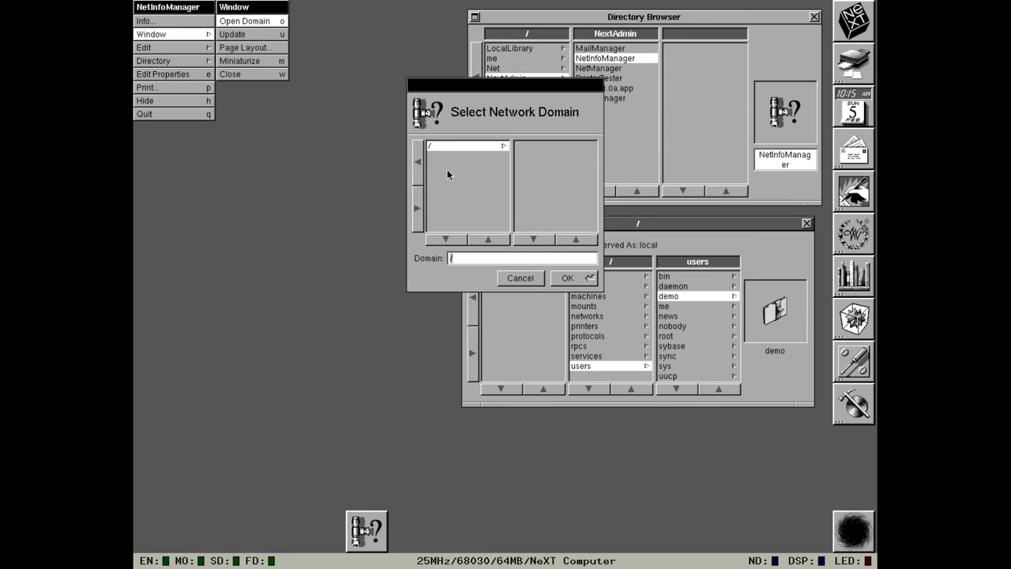
{"action": "left_click", "coordinate": [511, 278]}
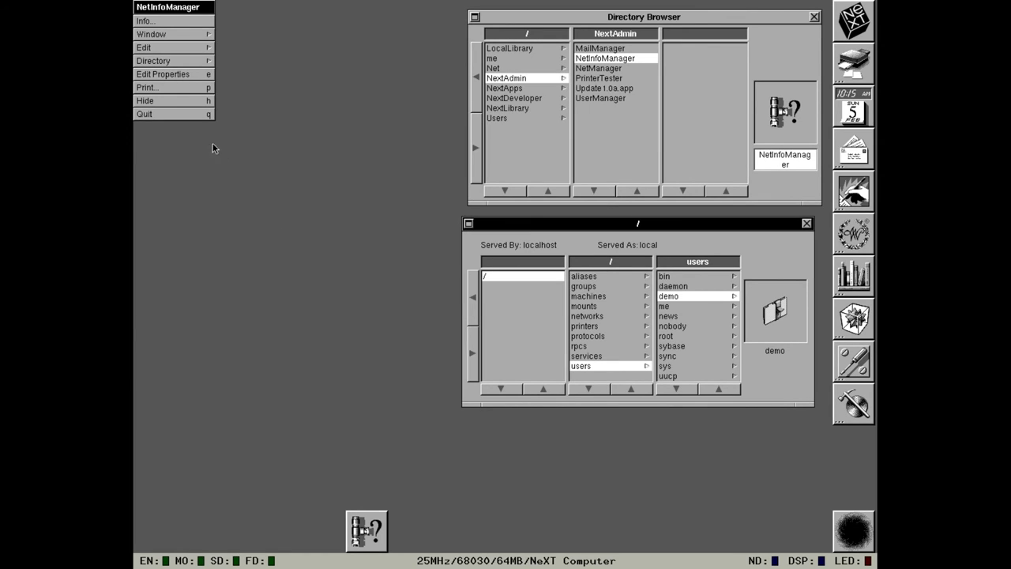
Quit NetInfoManager, launch NetManager with the root password, and show its Local Configuration panel.
{"action": "left_click", "coordinate": [195, 114]}
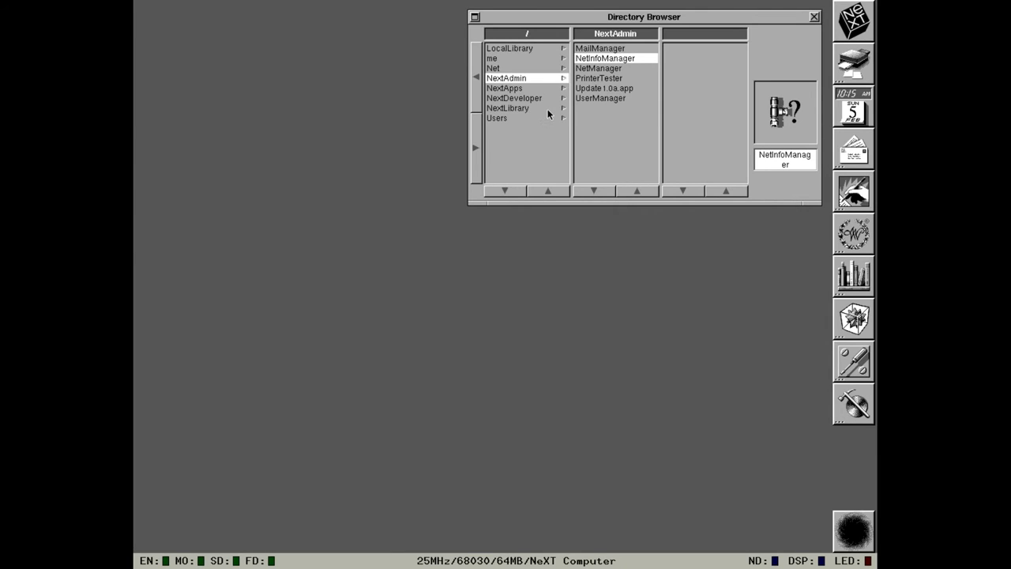
{"action": "double_click", "coordinate": [599, 68]}
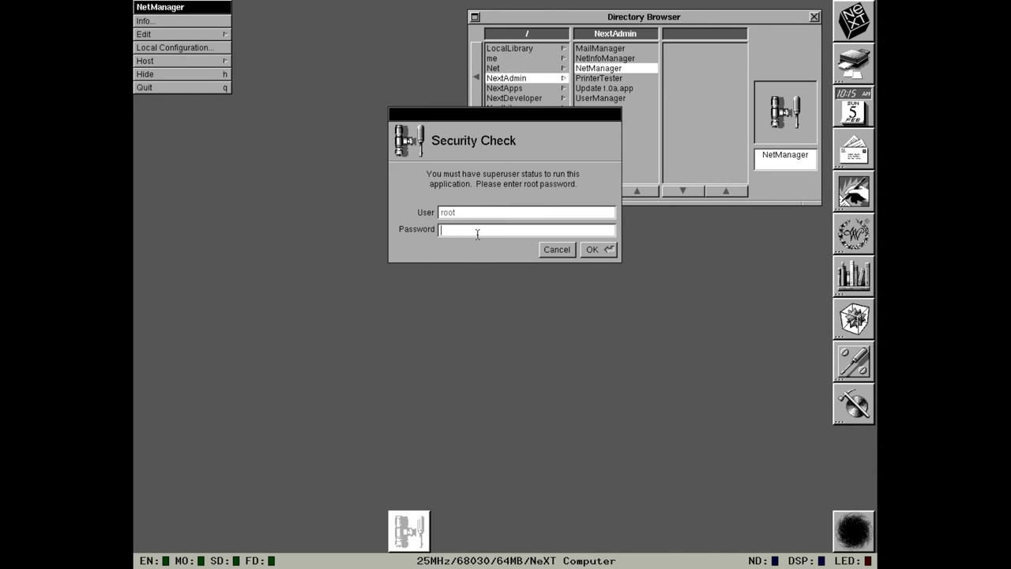
{"action": "type", "text": "xxxxxx"}
{"action": "key", "text": "Return"}
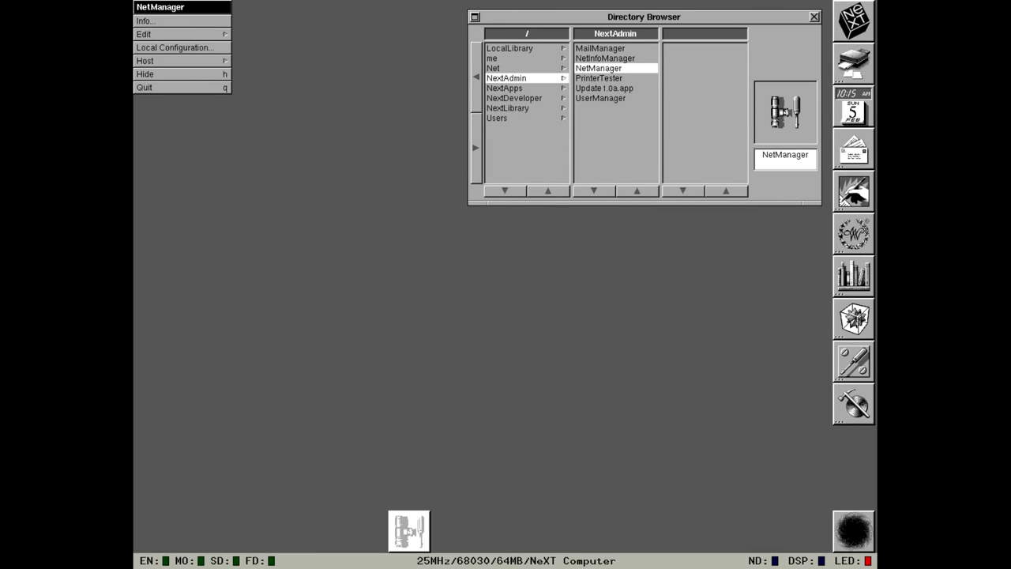
{"action": "left_click", "coordinate": [175, 50]}
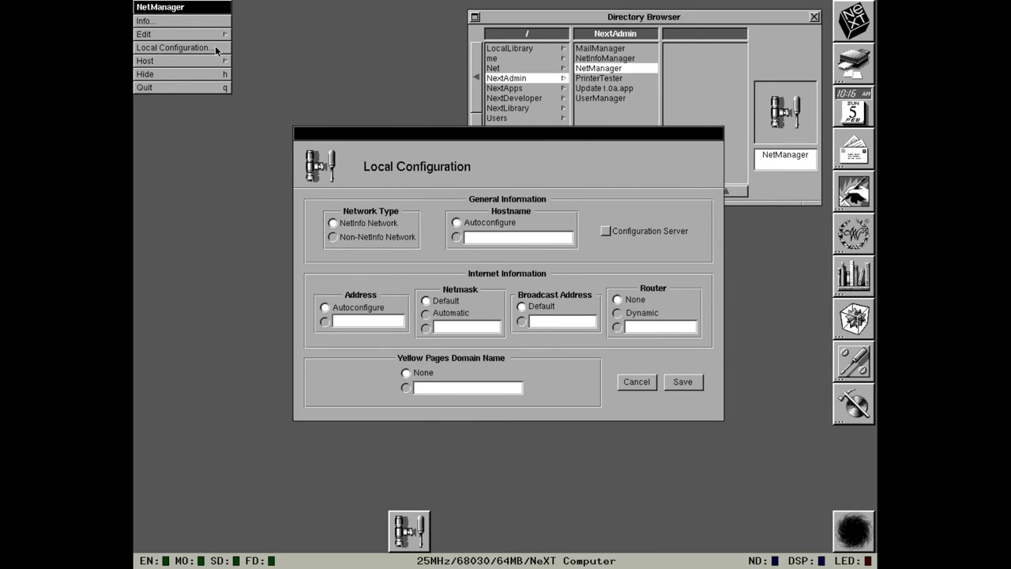
Create a new host entry with its hostname and IP Address 10.10.1.1.
{"action": "left_click_drag", "start_coordinate": [215, 50], "coordinate": [269, 37]}
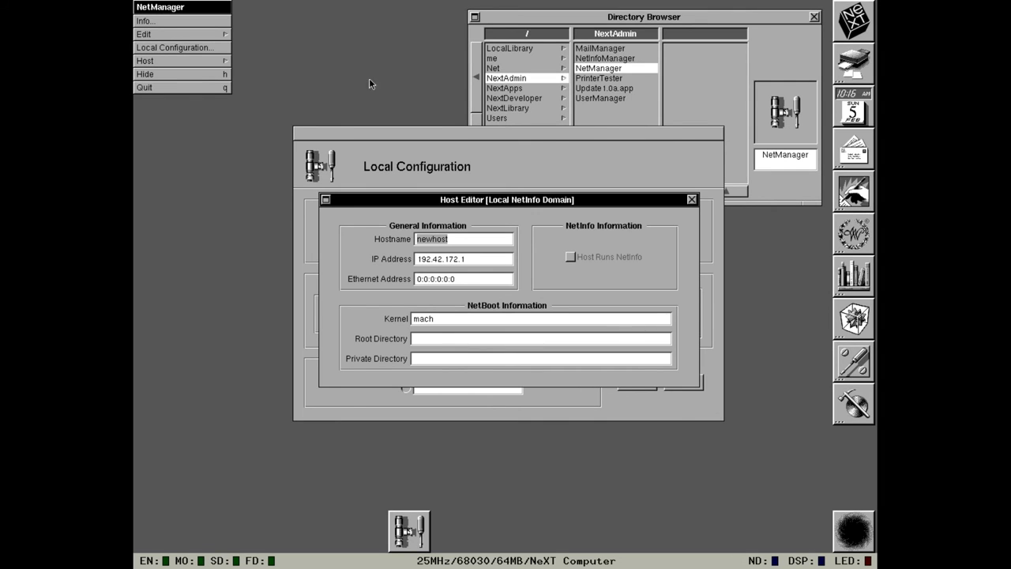
{"action": "left_click_drag", "start_coordinate": [531, 195], "coordinate": [572, 210]}
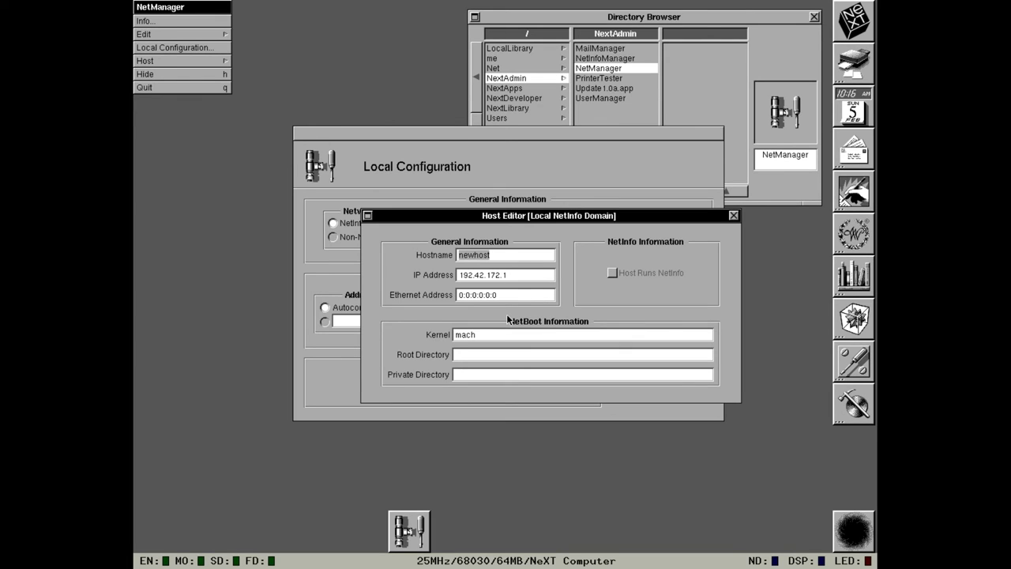
{"action": "type", "text": "man"}
{"action": "type", "text": "ieke"}
{"action": "key", "text": "Tab"}
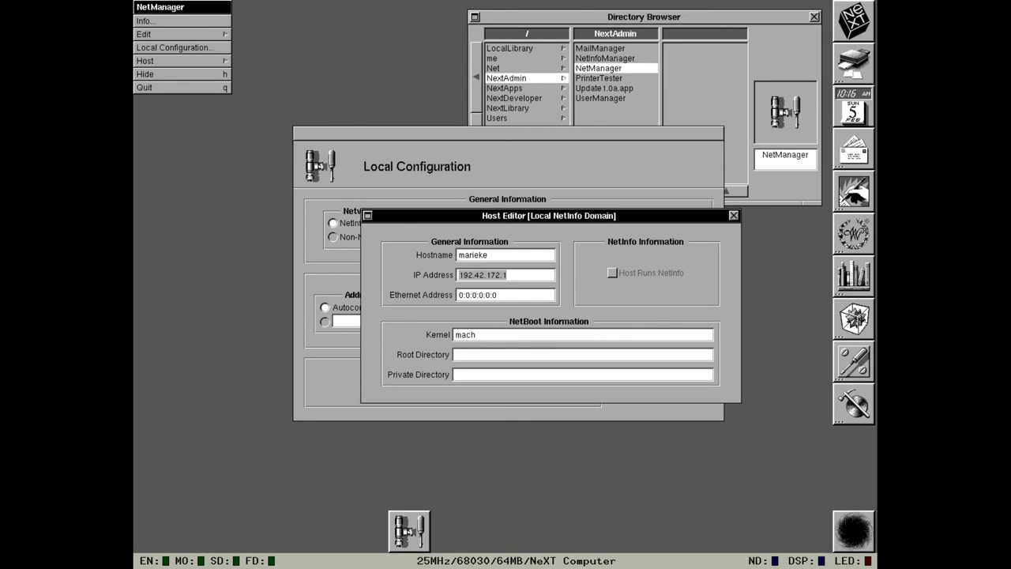
{"action": "type", "text": "10.10.1.1"}
{"action": "key", "text": "Tab"}
Set the host's Ethernet Address to ab:cd:ef:12:34:56, then quit NetManager.
{"action": "key", "text": "Right"}
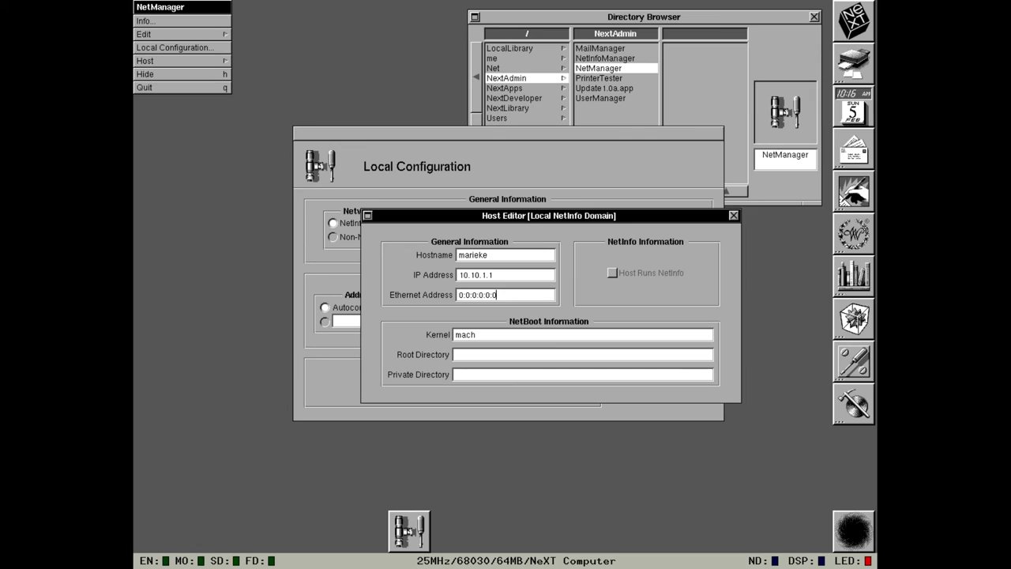
{"action": "key", "text": "Left"}
{"action": "key", "text": "Left"}
{"action": "key", "text": "Left"}
{"action": "key", "text": "Left"}
{"action": "key", "text": "Left"}
{"action": "key", "text": "Left"}
{"action": "key", "text": "Left"}
{"action": "key", "text": "Left"}
{"action": "key", "text": "Left"}
{"action": "key", "text": "BackSpace"}
{"action": "type", "text": "ab"}
{"action": "key", "text": "BackSpace"}
{"action": "type", "text": "cd"}
{"action": "key", "text": "Right"}
{"action": "key", "text": "Right"}
{"action": "key", "text": "BackSpace"}
{"action": "type", "text": "ef"}
{"action": "key", "text": "Right"}
{"action": "key", "text": "Right"}
{"action": "key", "text": "BackSpace"}
{"action": "type", "text": "12"}
{"action": "key", "text": "Delete"}
{"action": "key", "text": "Delete"}
{"action": "type", "text": ":34:56"}
{"action": "key", "text": "Tab"}
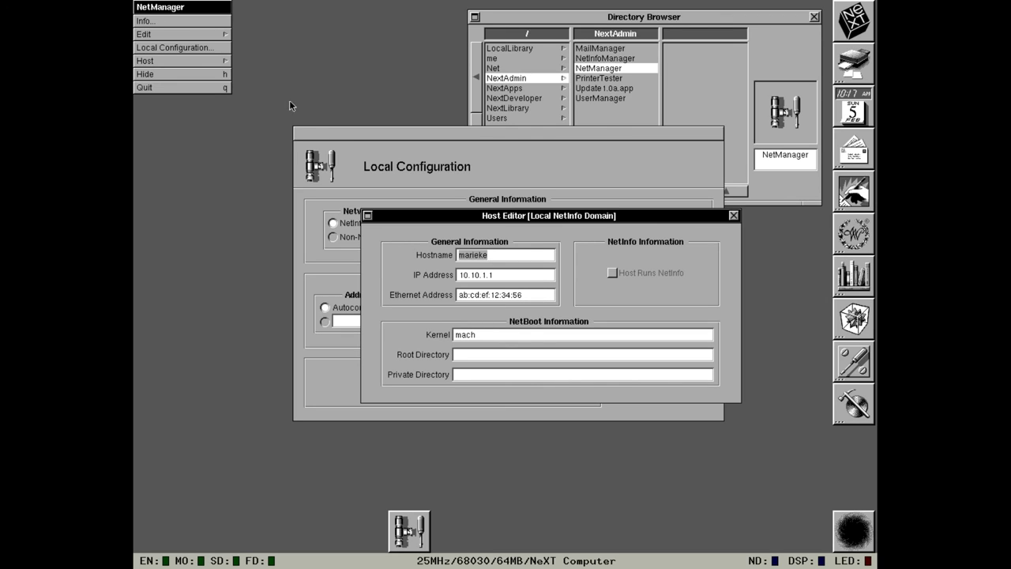
{"action": "left_click", "coordinate": [211, 89]}
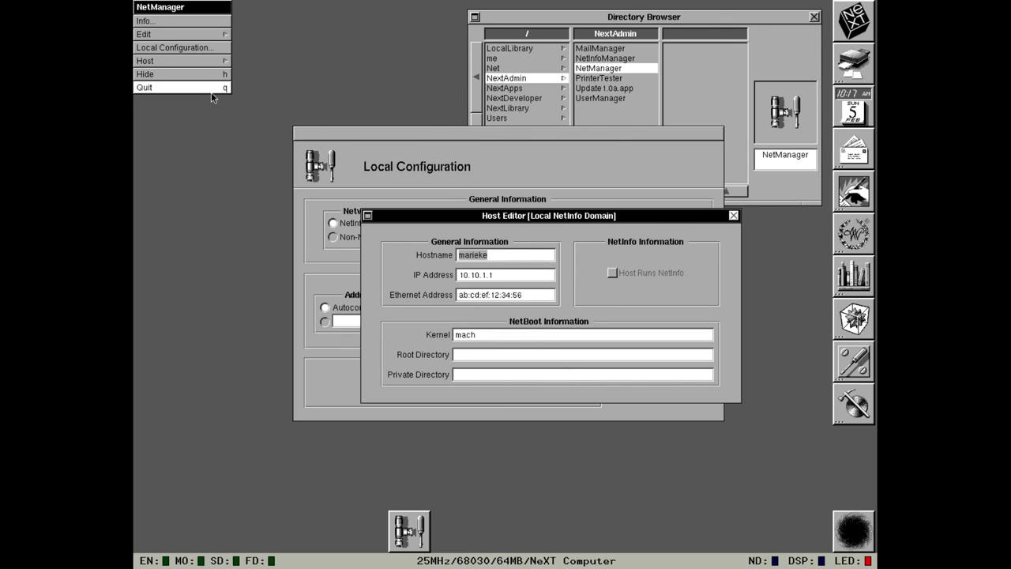
Discard the unsaved host and launch UserManager with the root password.
{"action": "left_click", "coordinate": [555, 233]}
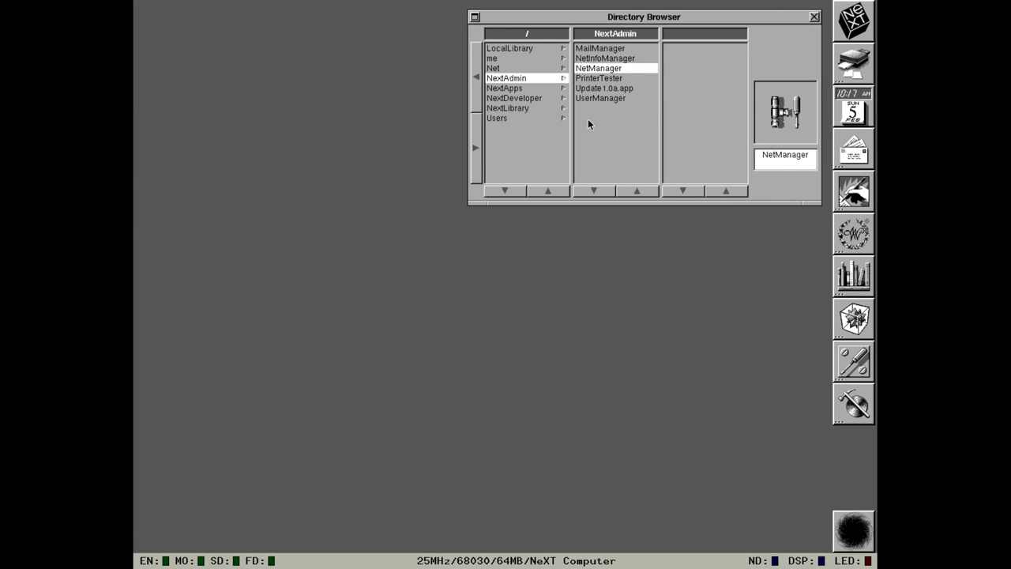
{"action": "left_click", "coordinate": [592, 99]}
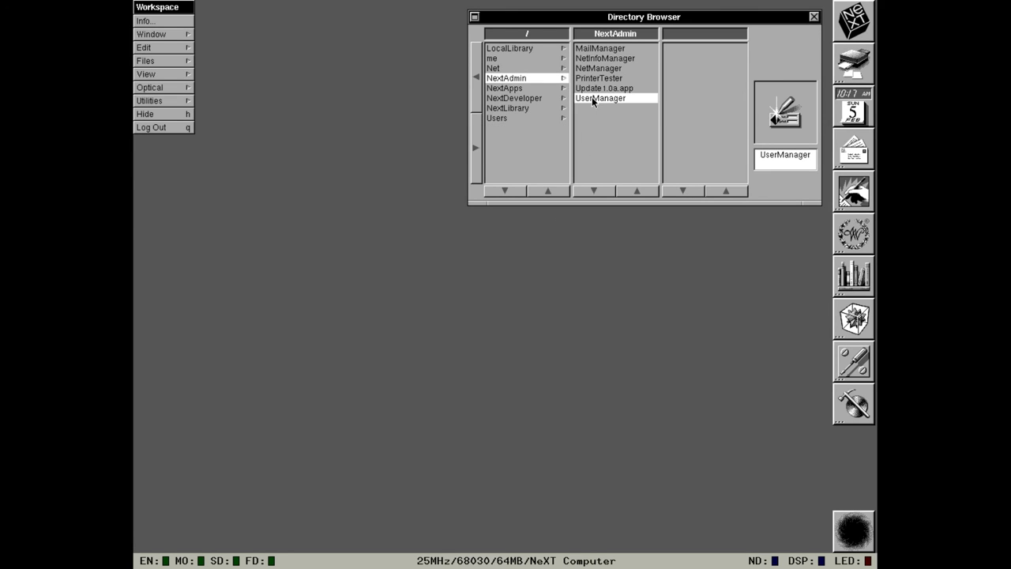
{"action": "double_click", "coordinate": [592, 98]}
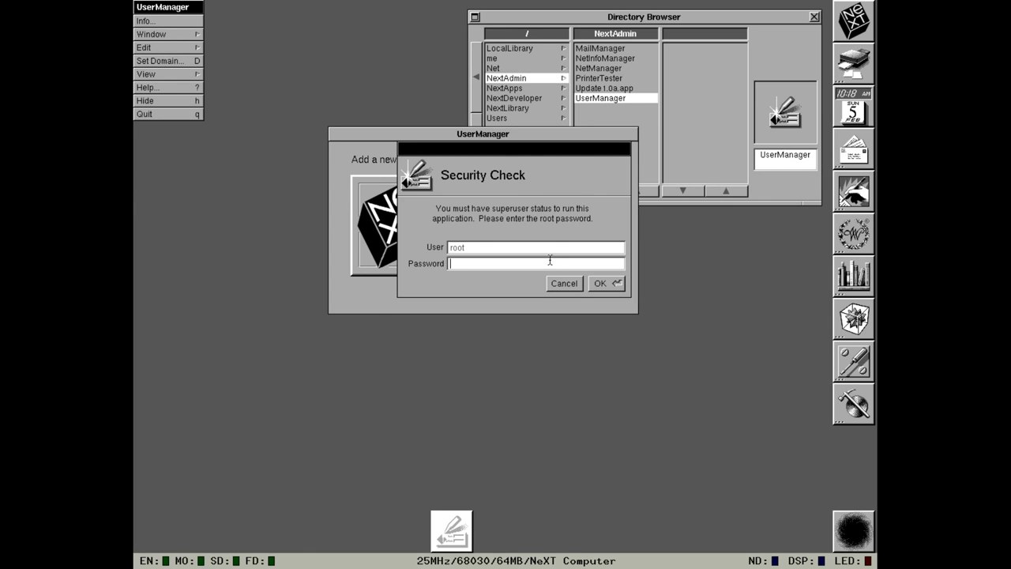
{"action": "key", "text": "Return"}
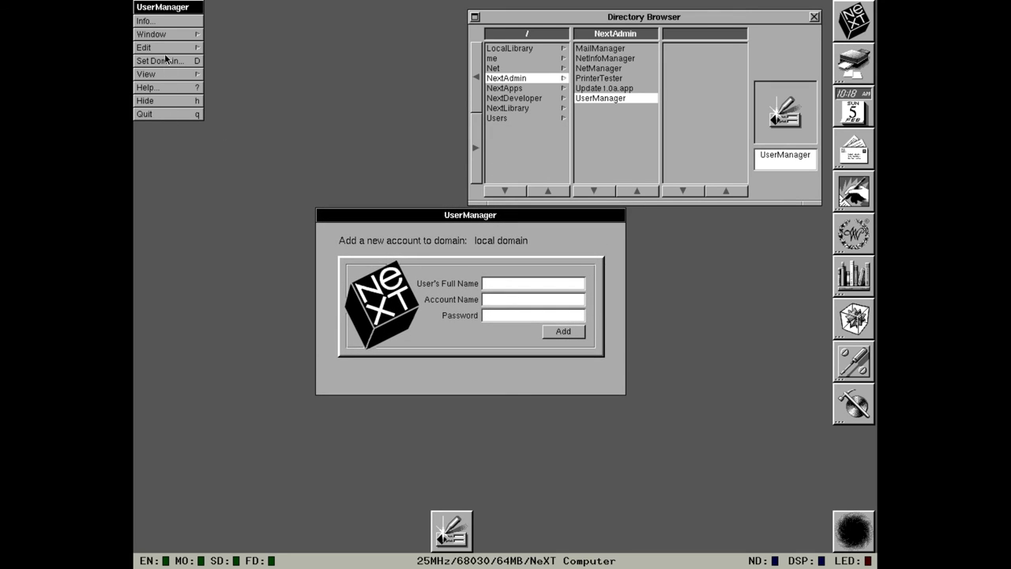
Switch to the Long view and inspect the demo, daemon, me, news, nobody and sync accounts.
{"action": "left_click_drag", "start_coordinate": [166, 73], "coordinate": [240, 35]}
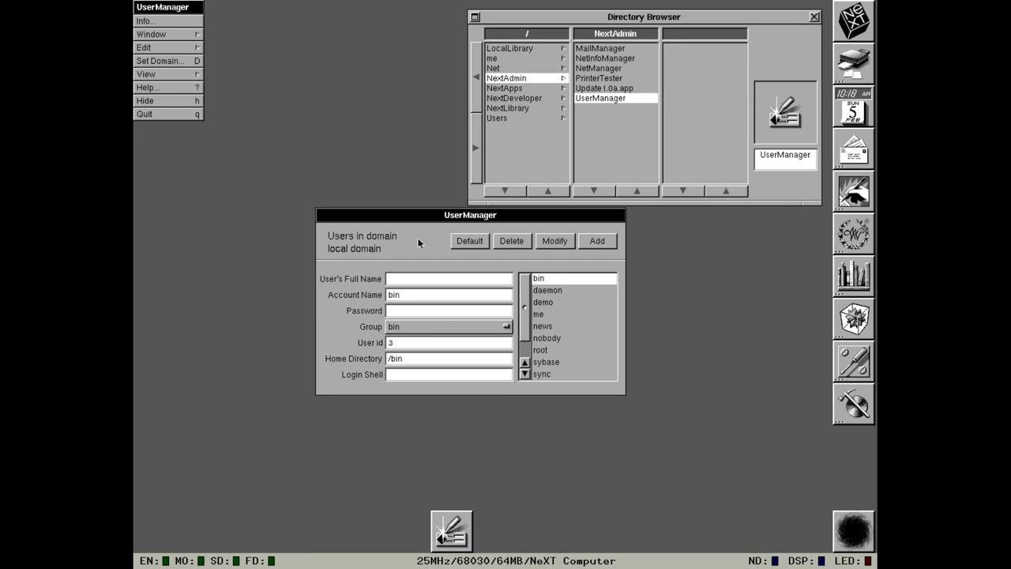
{"action": "left_click", "coordinate": [544, 302]}
{"action": "left_click", "coordinate": [545, 290]}
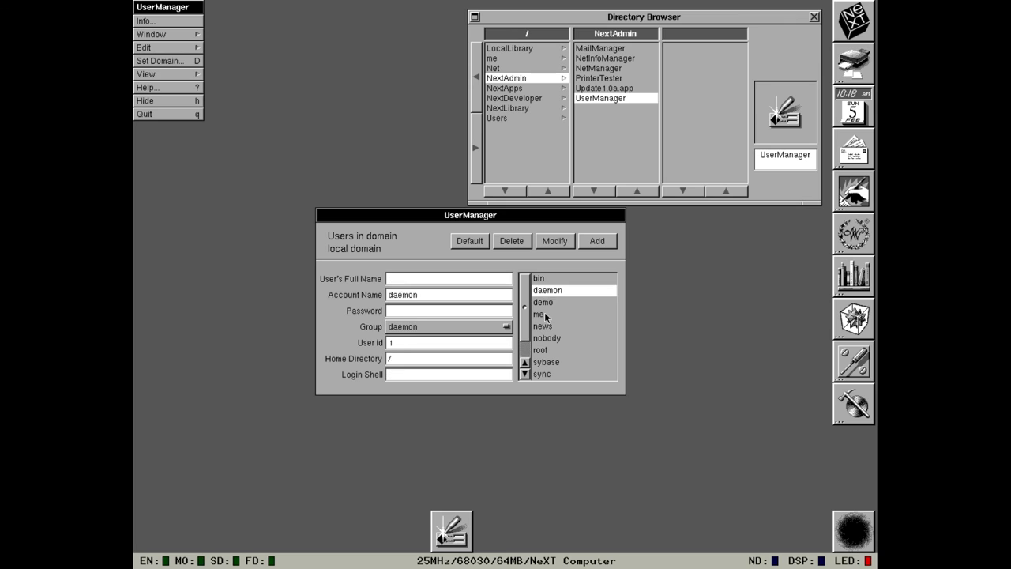
{"action": "left_click", "coordinate": [542, 313]}
{"action": "left_click", "coordinate": [545, 325]}
{"action": "left_click", "coordinate": [545, 340]}
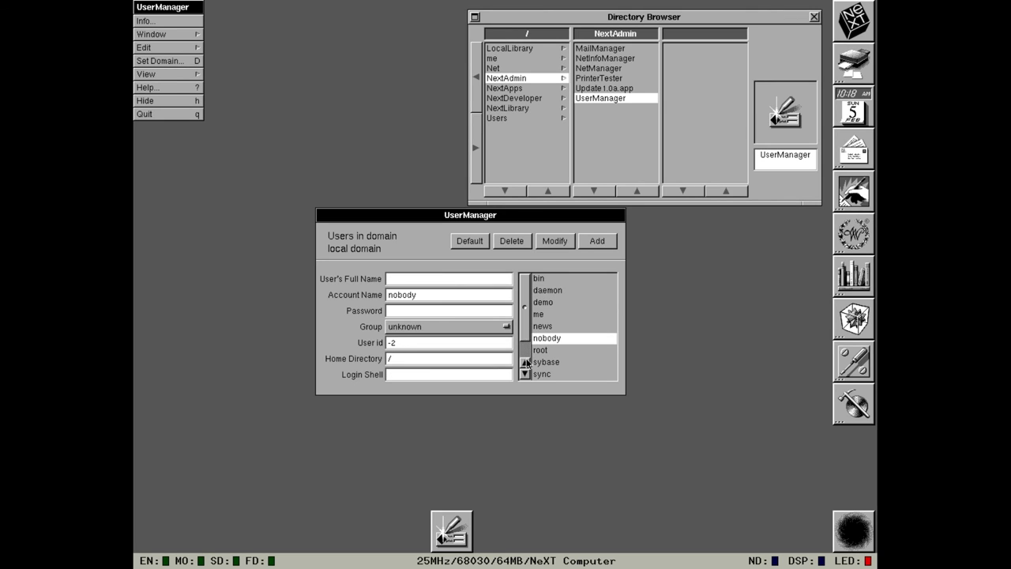
{"action": "left_click", "coordinate": [525, 348]}
{"action": "left_click", "coordinate": [549, 352]}
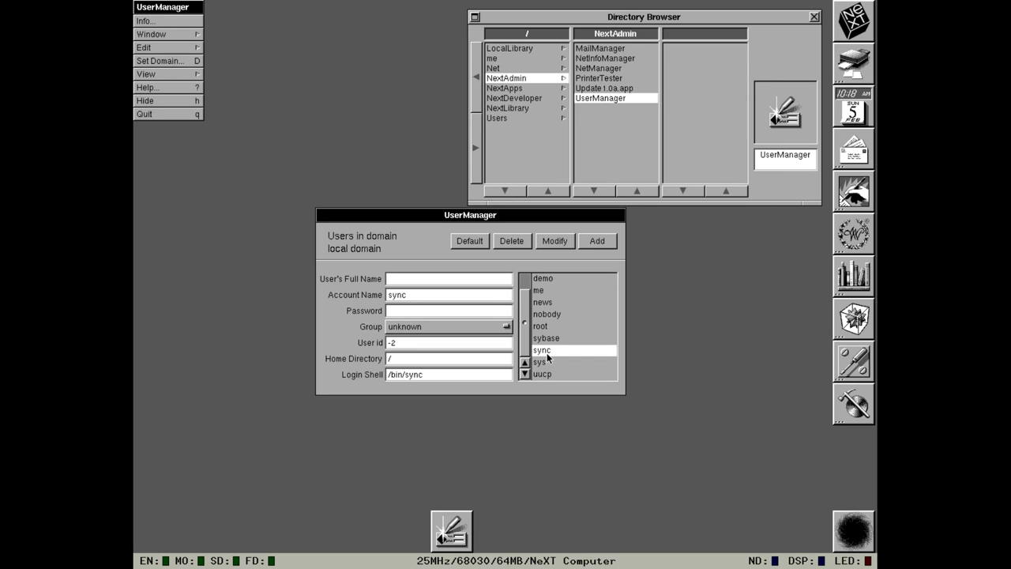